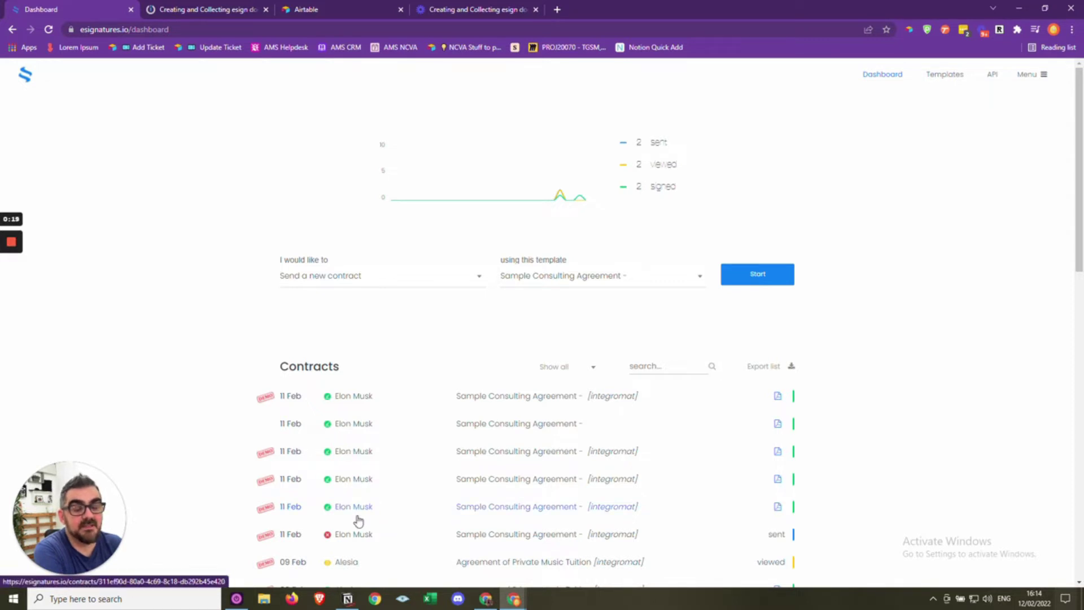
Look through the dashboard's contract-sending options and the templates available for a new contract
click(435, 282)
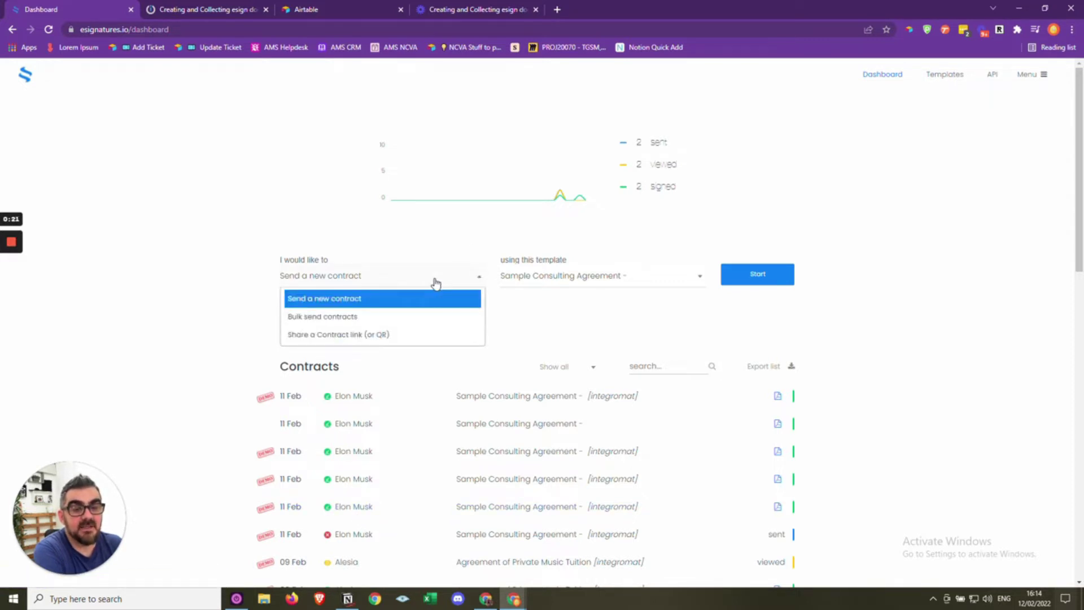
click(435, 282)
click(605, 279)
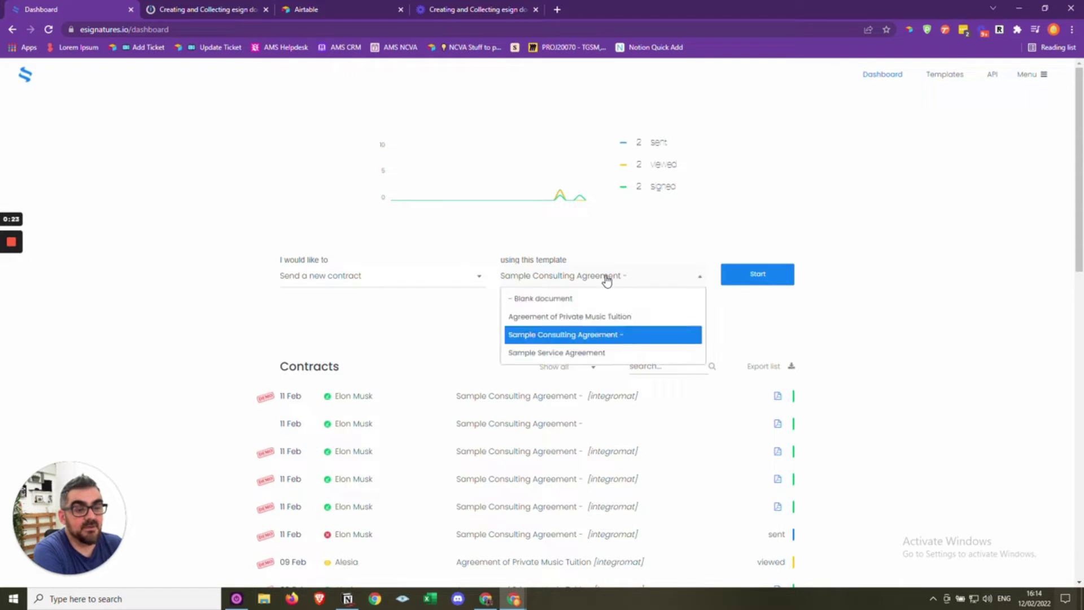
click(957, 270)
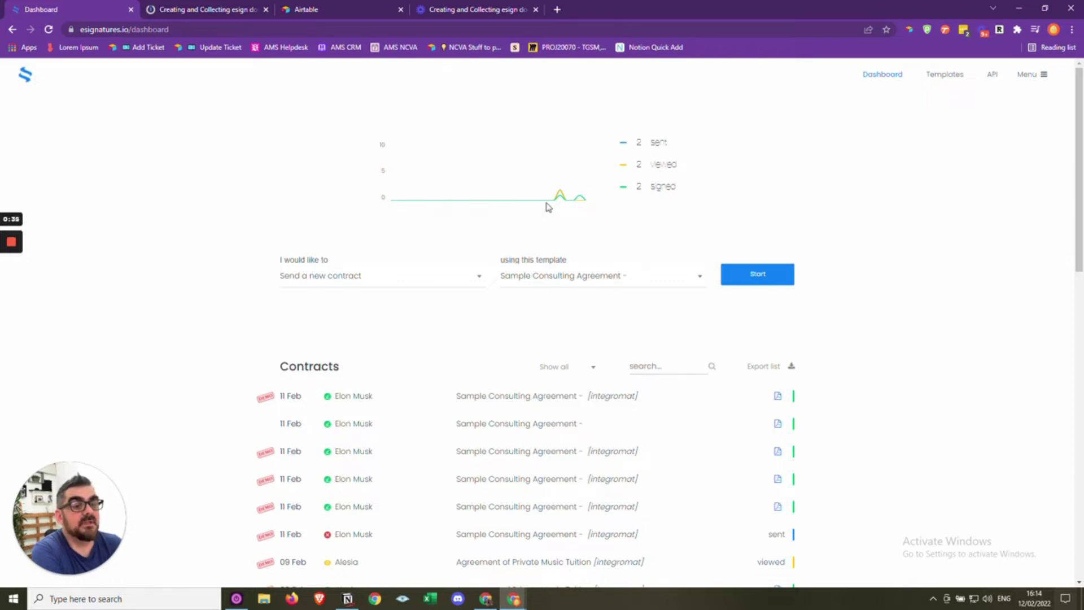
Go to the contract templates list and start a new template
click(953, 77)
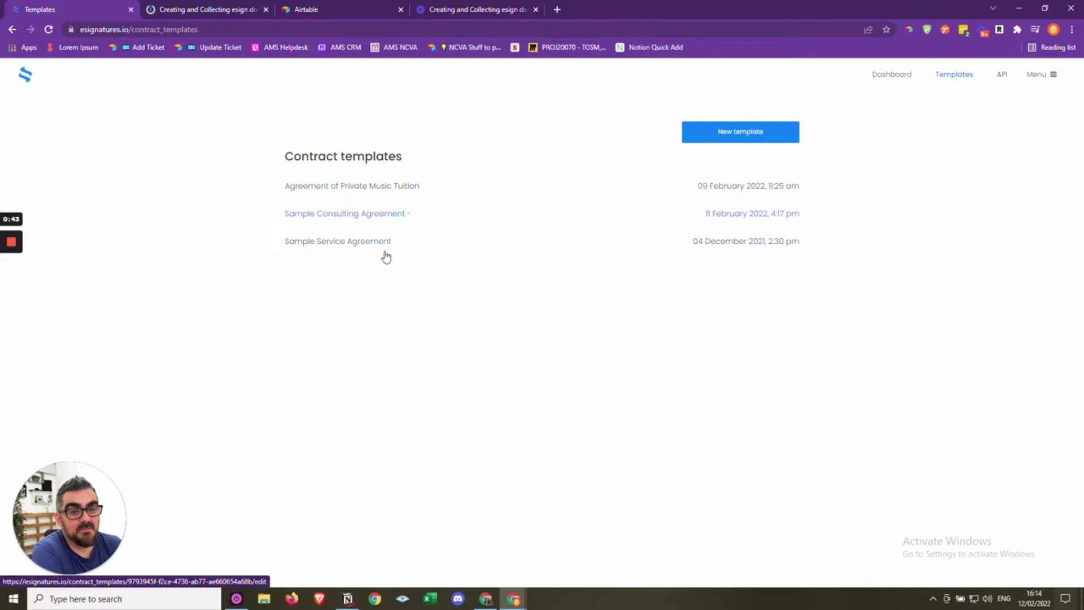
click(738, 137)
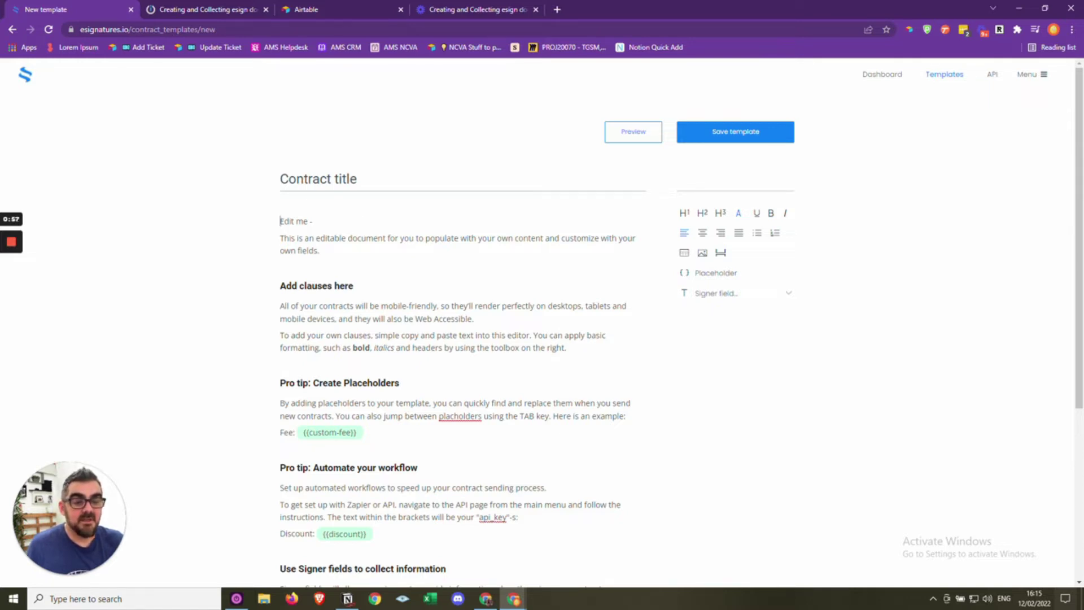
click(722, 279)
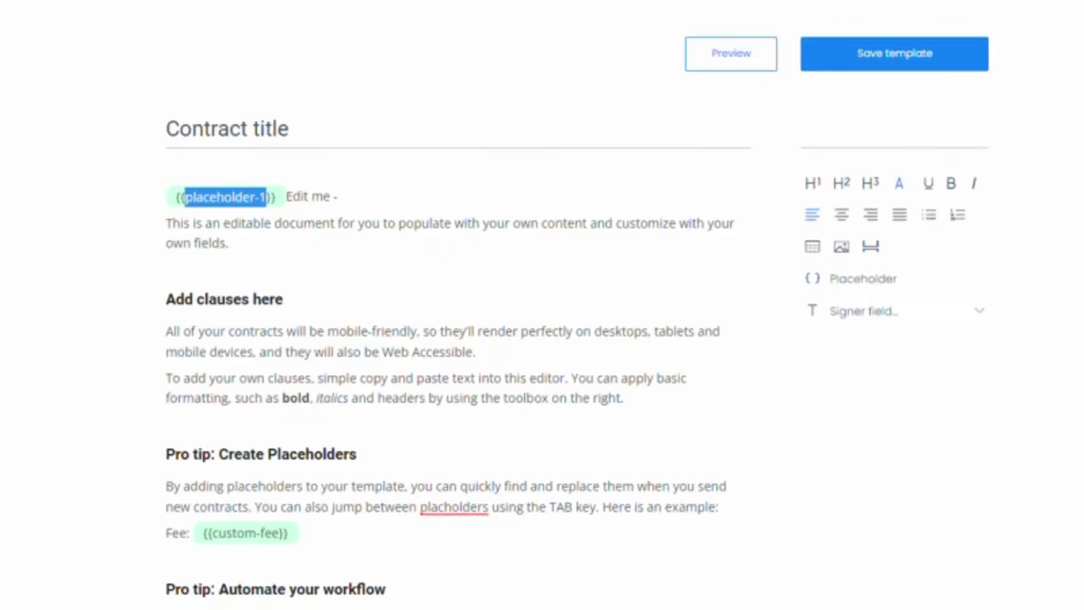
key(Right)
key(BackSpace)
key(BackSpace)
key(BackSpace)
key(BackSpace)
key(BackSpace)
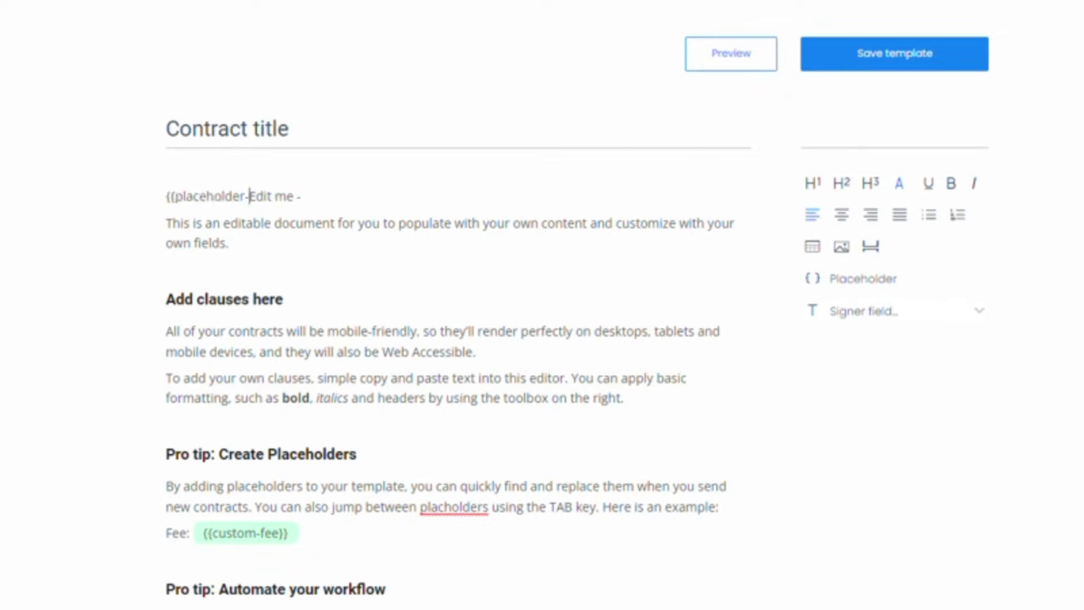
key(BackSpace)
key(BackSpace)
key(BackSpace)
key(BackSpace)
key(BackSpace)
key(BackSpace)
key(BackSpace)
key(BackSpace)
key(BackSpace)
key(BackSpace)
key(BackSpace)
key(BackSpace)
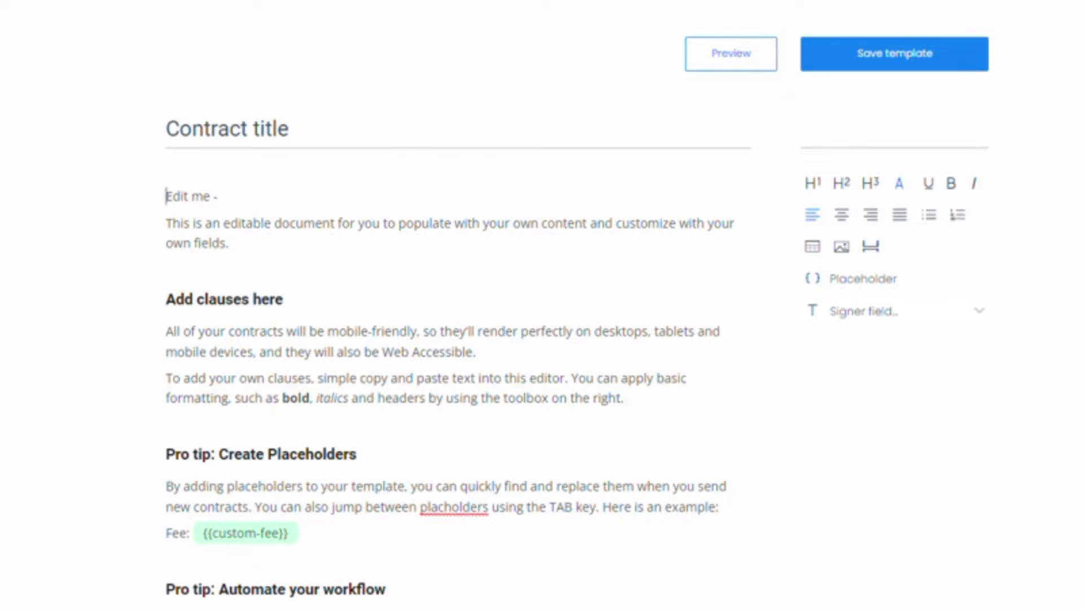
Add a "Client Name:" line below the introductory paragraph of the template
scroll(457, 339, down, 3)
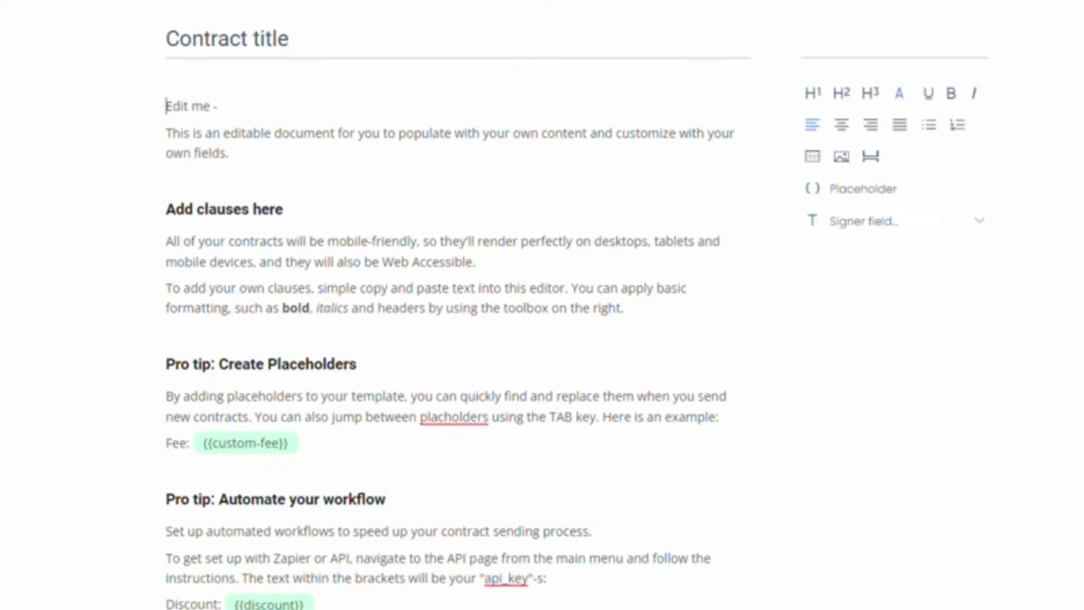
scroll(457, 338, up, 3)
click(264, 223)
drag(264, 223, 229, 242)
key(Right)
key(Return)
key(Return)
text(C)
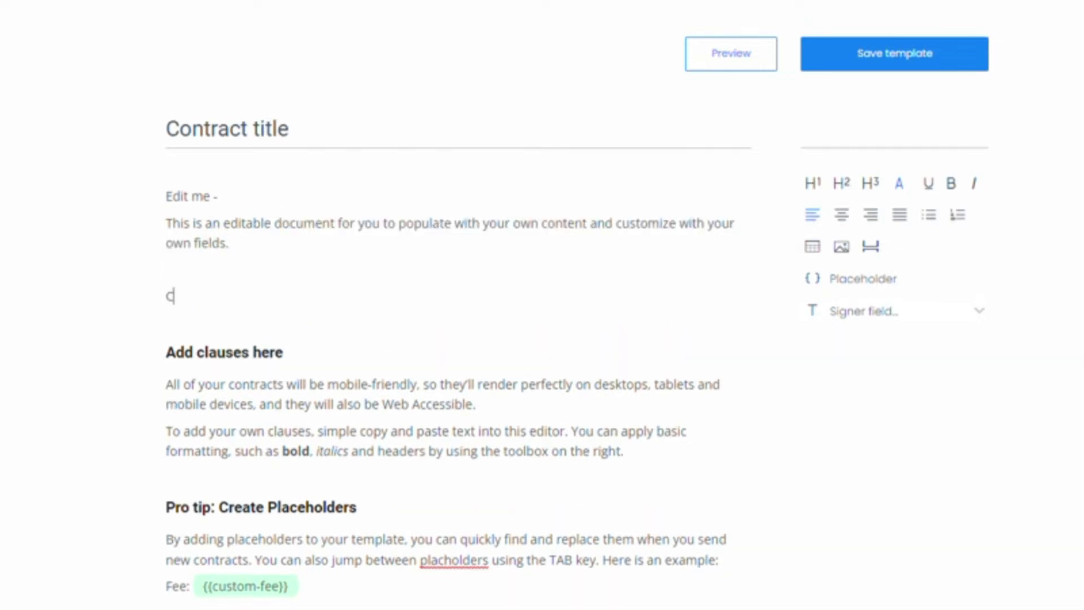
text(lient Name:)
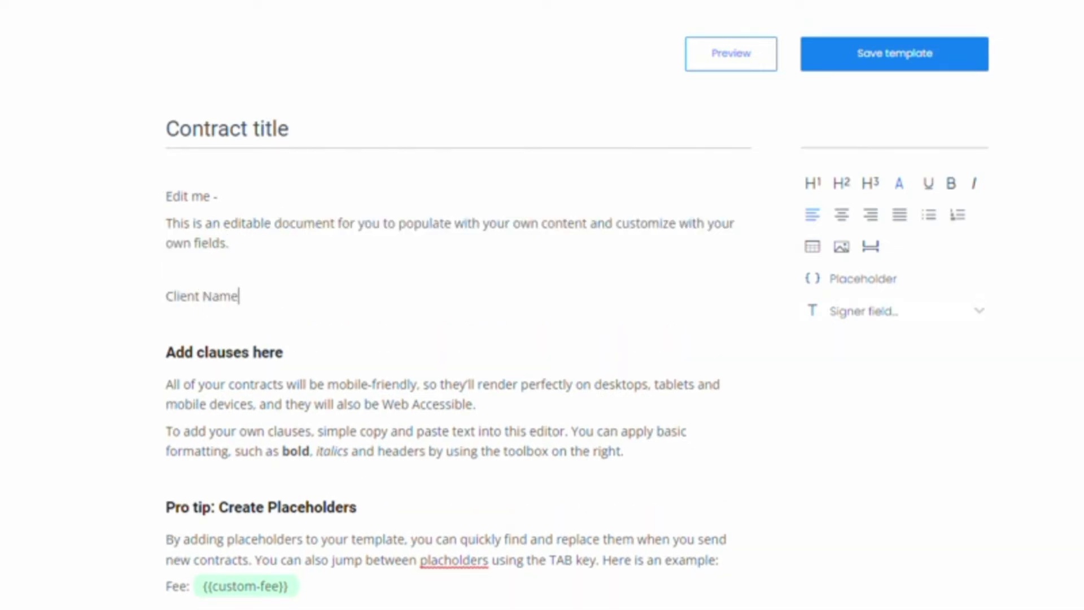
Insert a placeholder named client-name after the "Client Name:" label
click(863, 282)
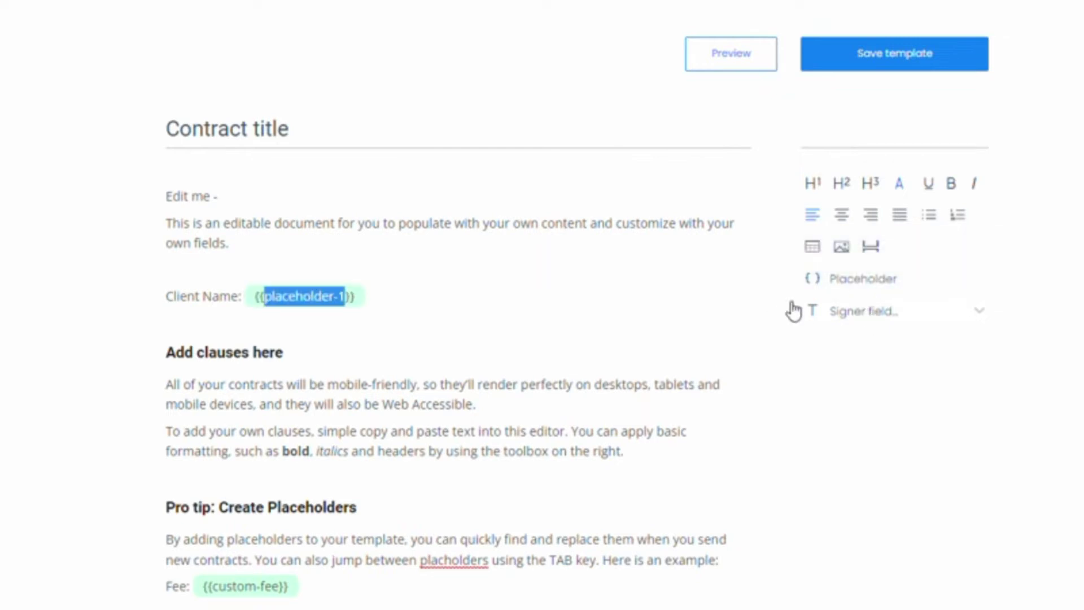
text(client-)
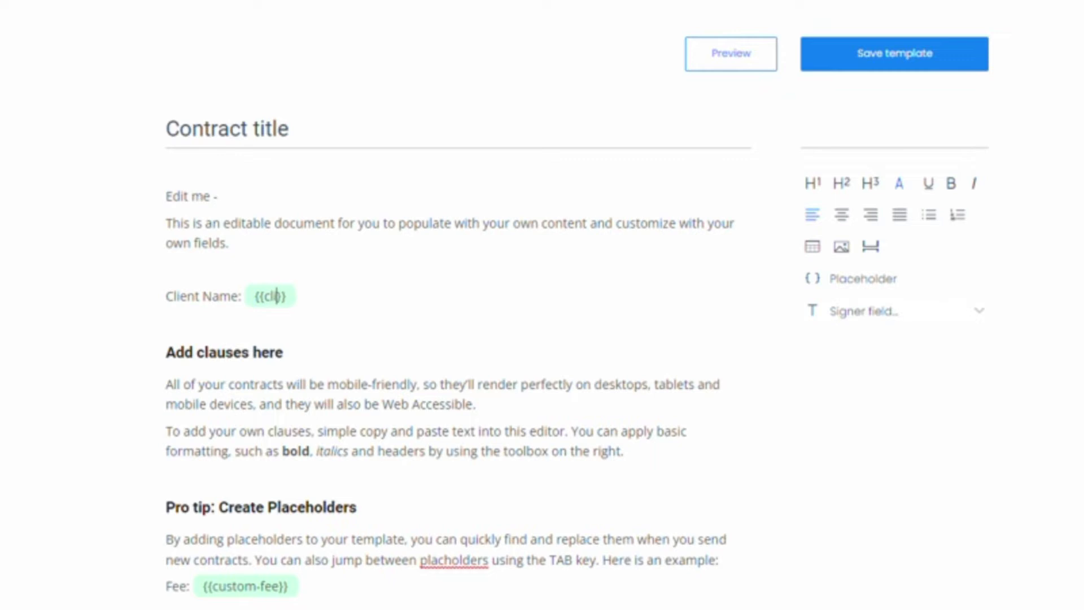
text(name)
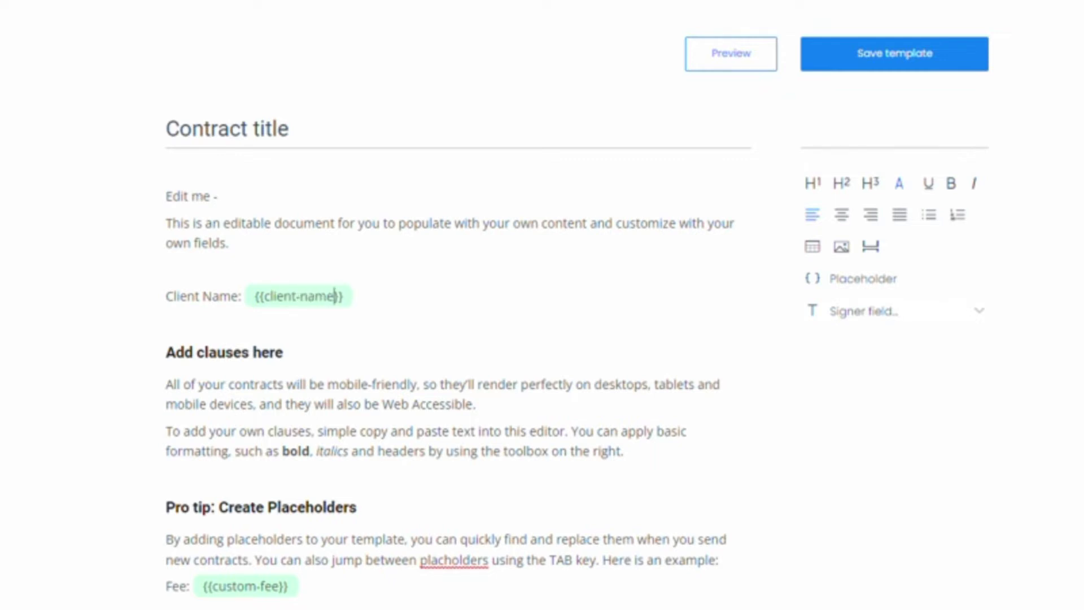
key(shift+Up)
click(284, 352)
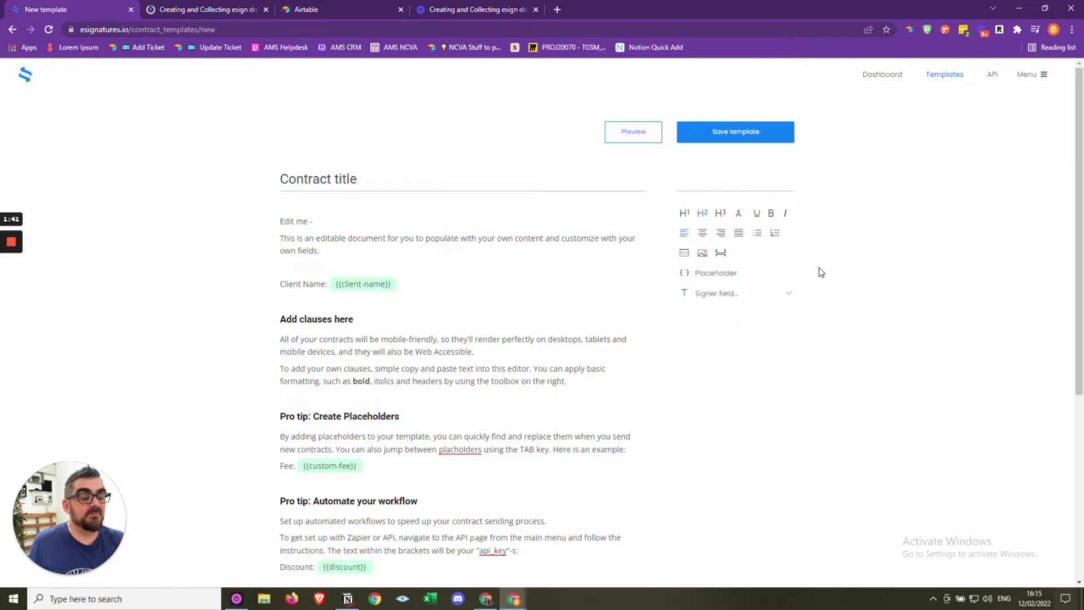
Review the rest of the template, including its signer fields and the e-signature block at the end
scroll(700, 362, down, 3)
scroll(701, 362, down, 2)
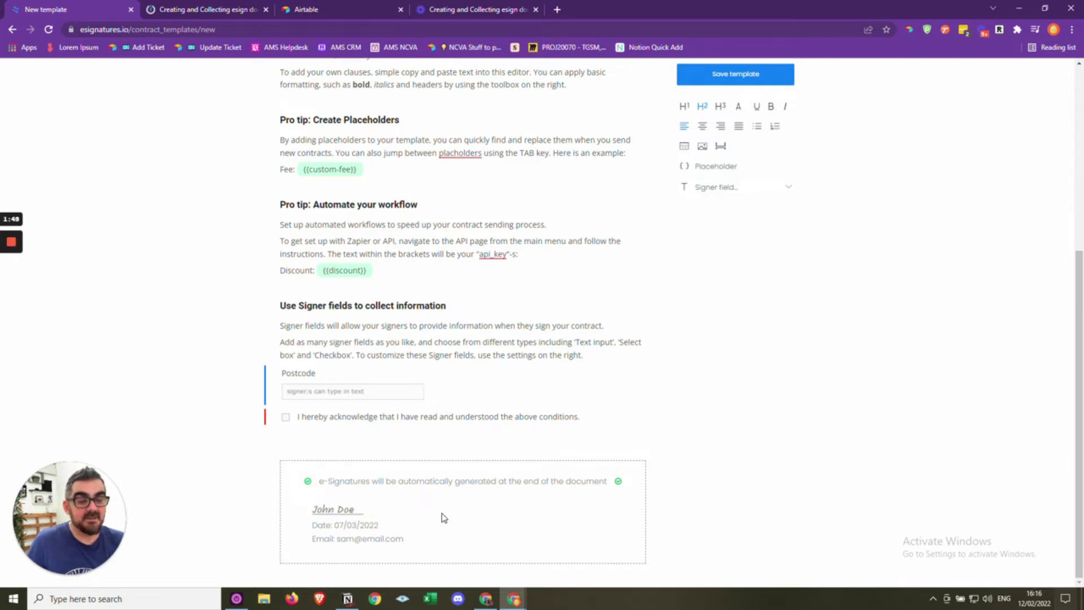
scroll(443, 517, up, 6)
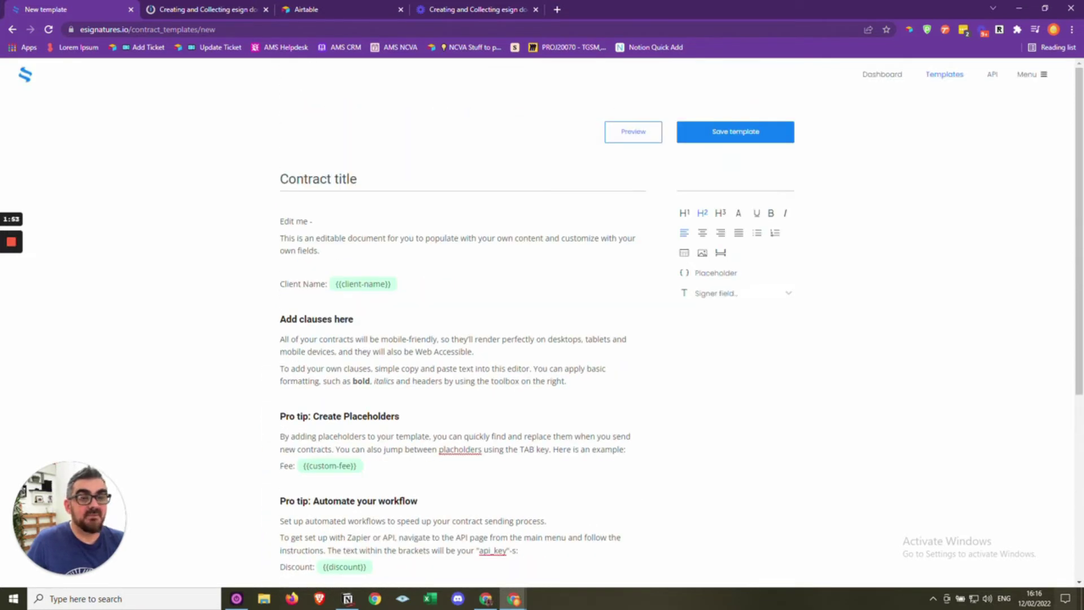
Review the secret token and webhook settings on the API page, and return to the contract templates list
click(992, 75)
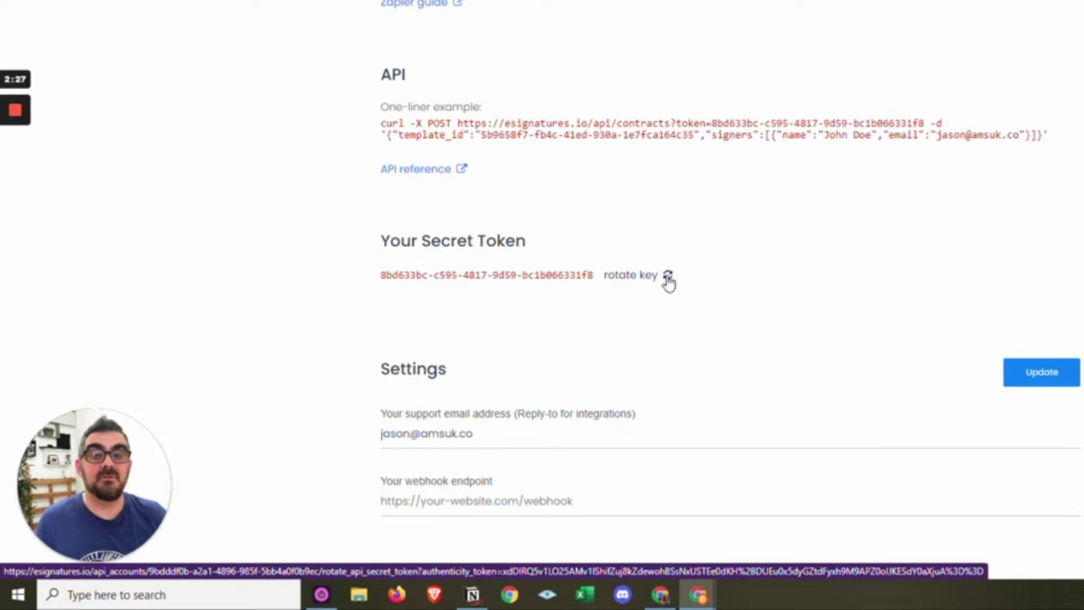
key(Tab)
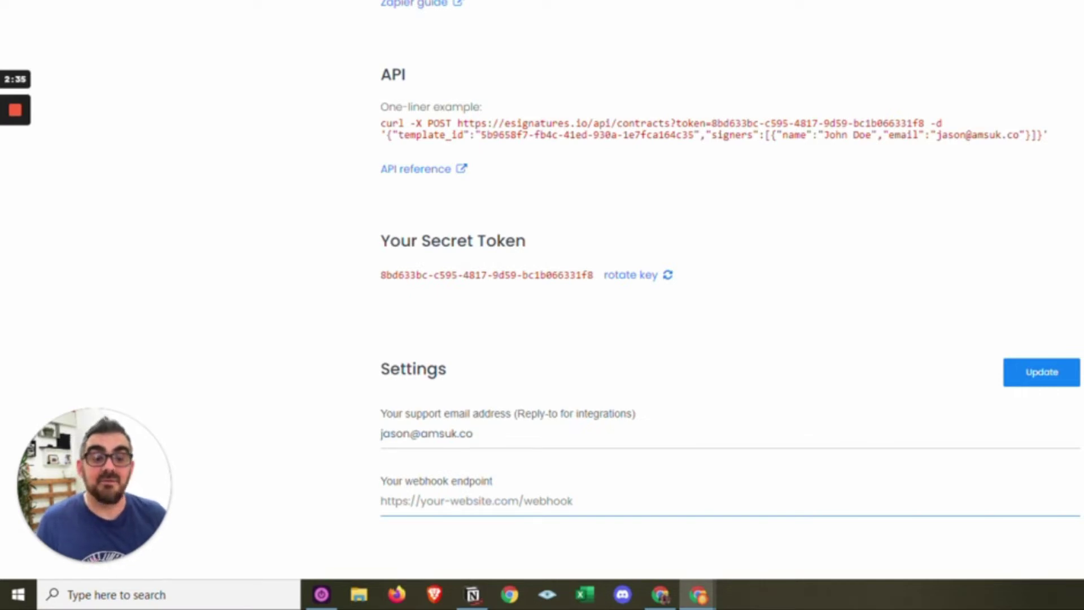
scroll(514, 511, down, 4)
scroll(513, 512, up, 4)
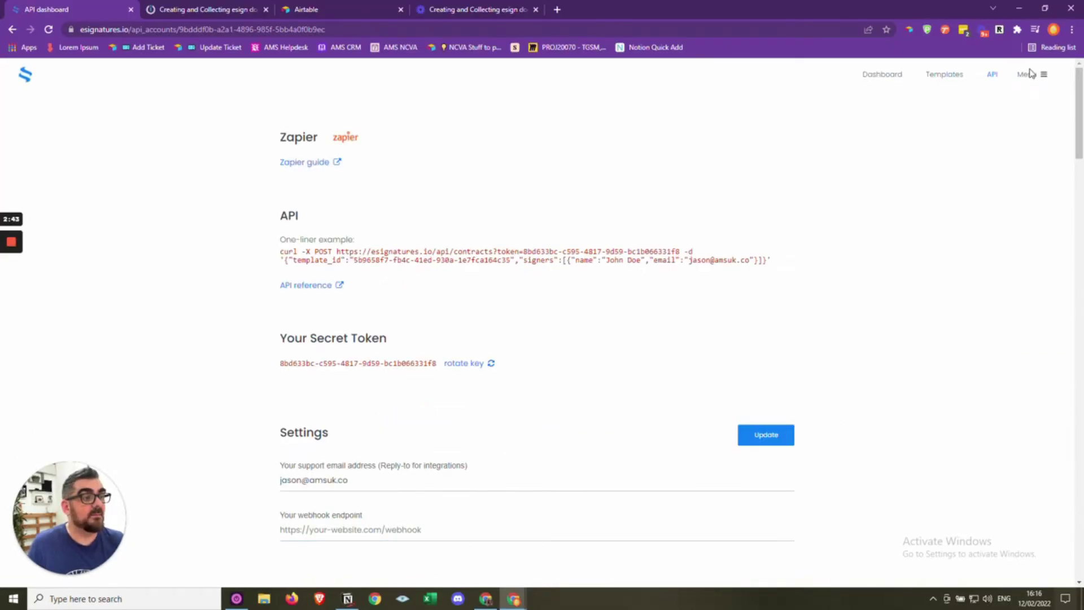
click(1031, 73)
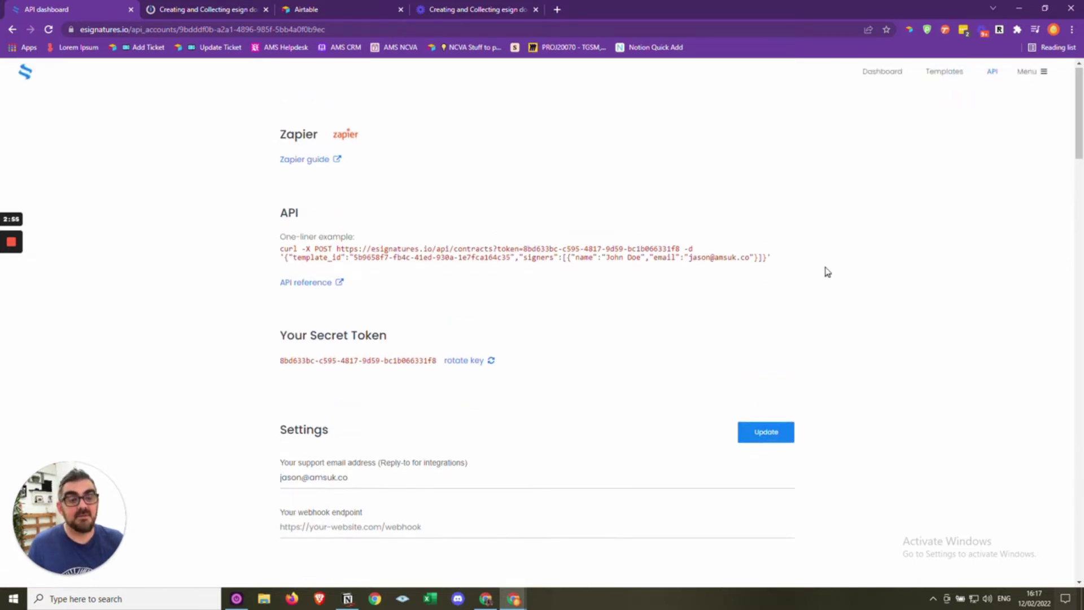
click(944, 78)
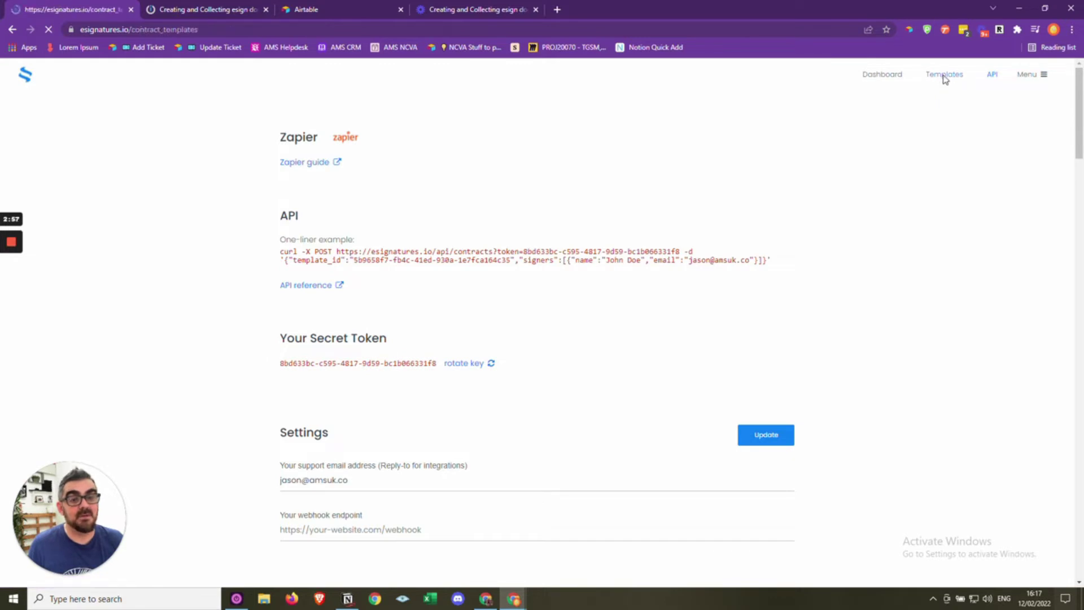
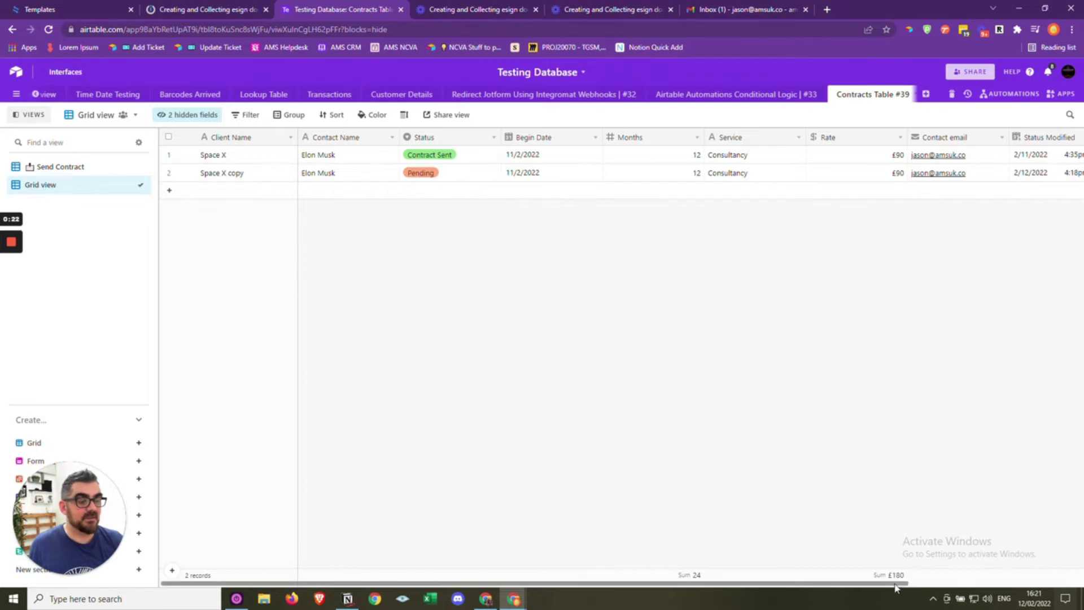
Examine the fields of Contracts Table #39 in Airtable and the Status options for the Space X copy record
drag(895, 582, 1032, 582)
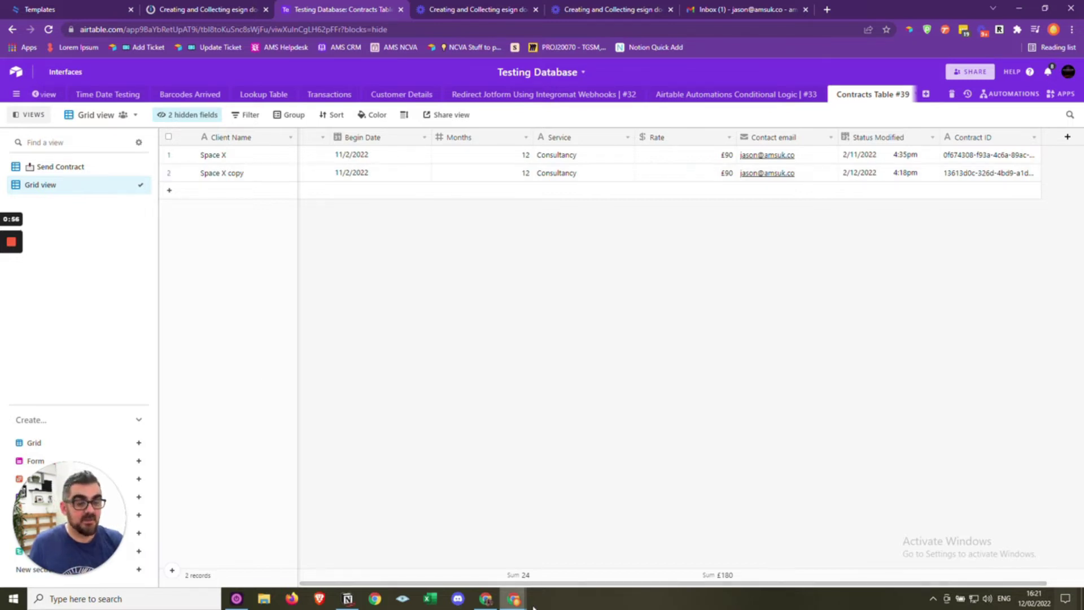
drag(541, 583, 232, 586)
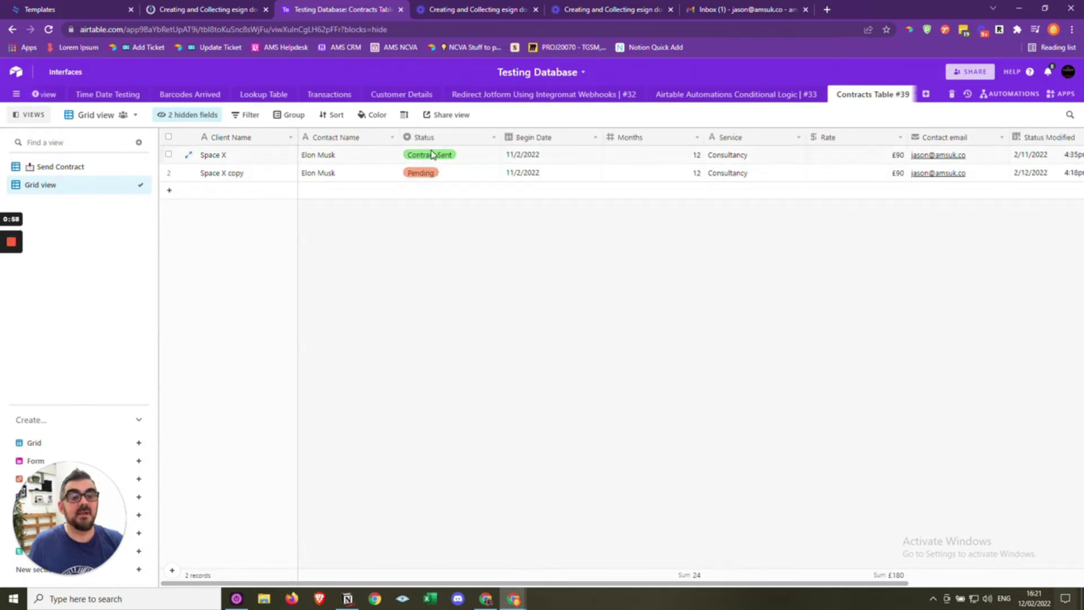
click(456, 174)
click(457, 175)
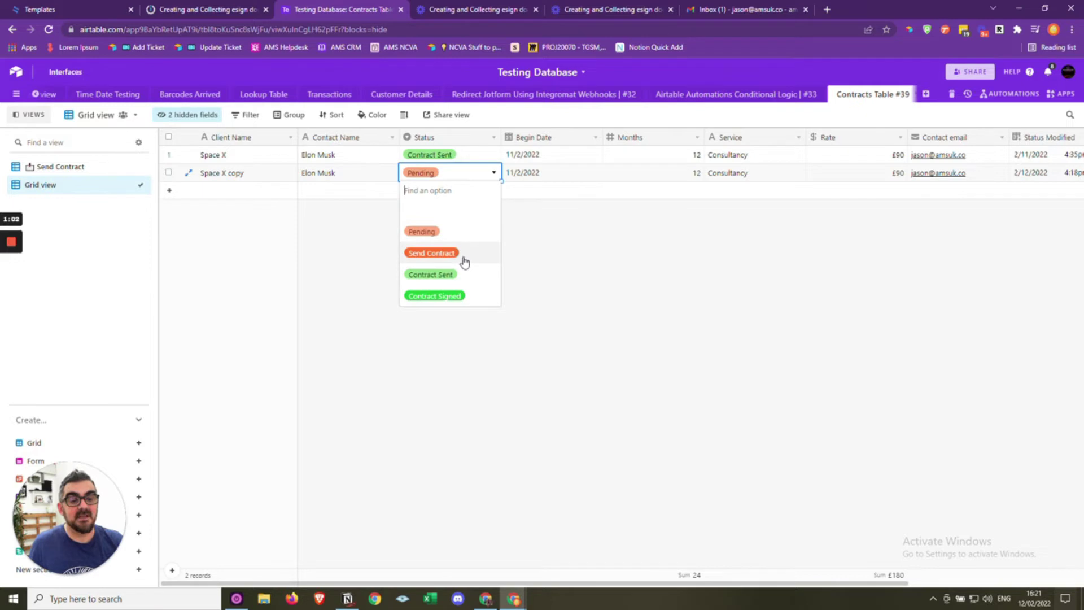
click(670, 319)
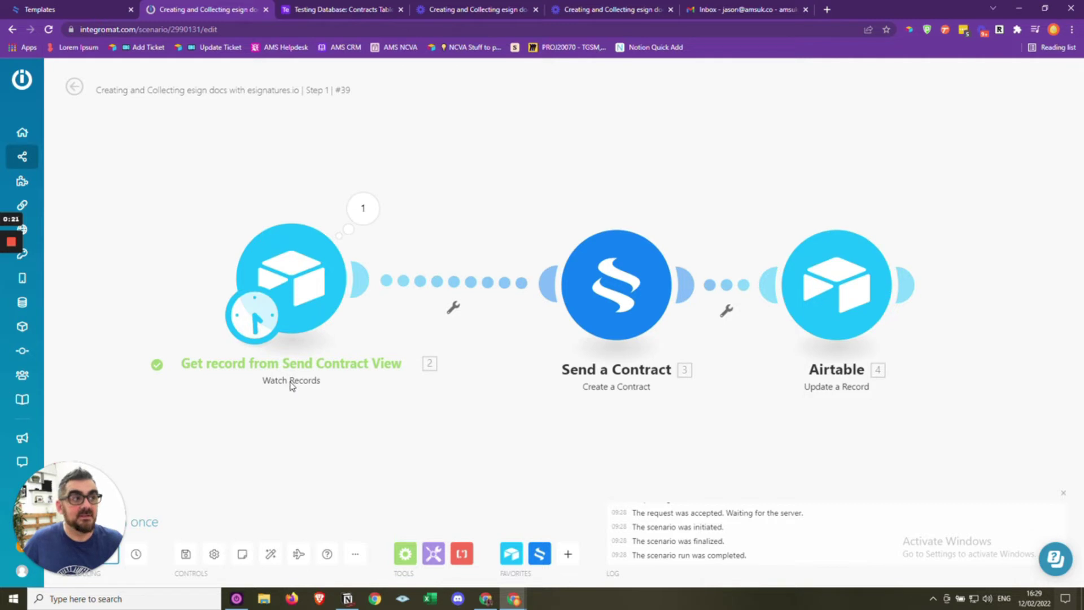
Check the Send Contract view in Airtable, and open the Watch Records module's settings in the Integromat scenario
click(340, 11)
click(68, 167)
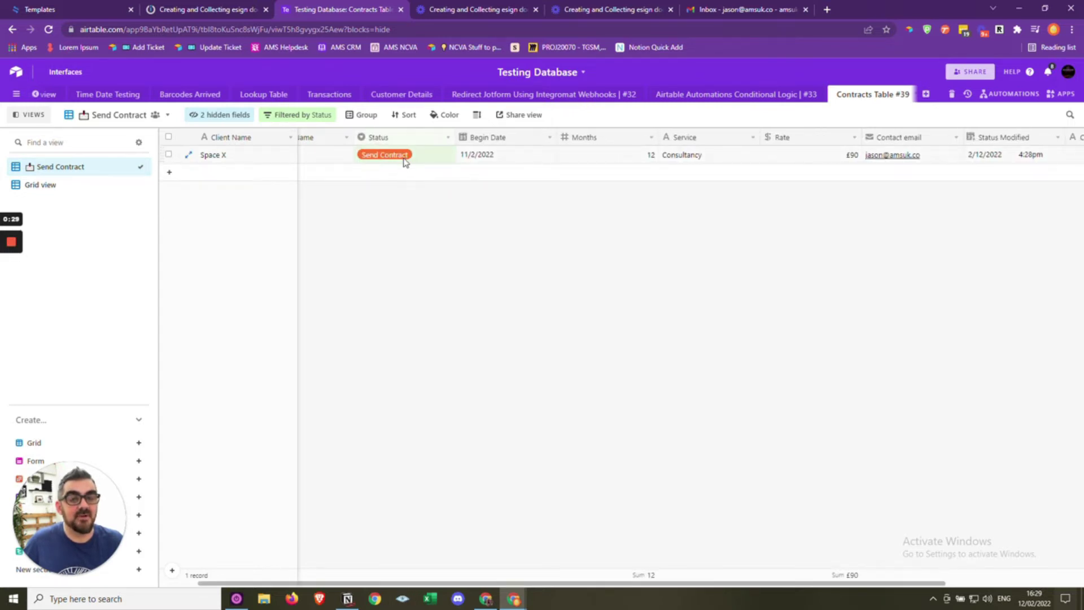
click(192, 10)
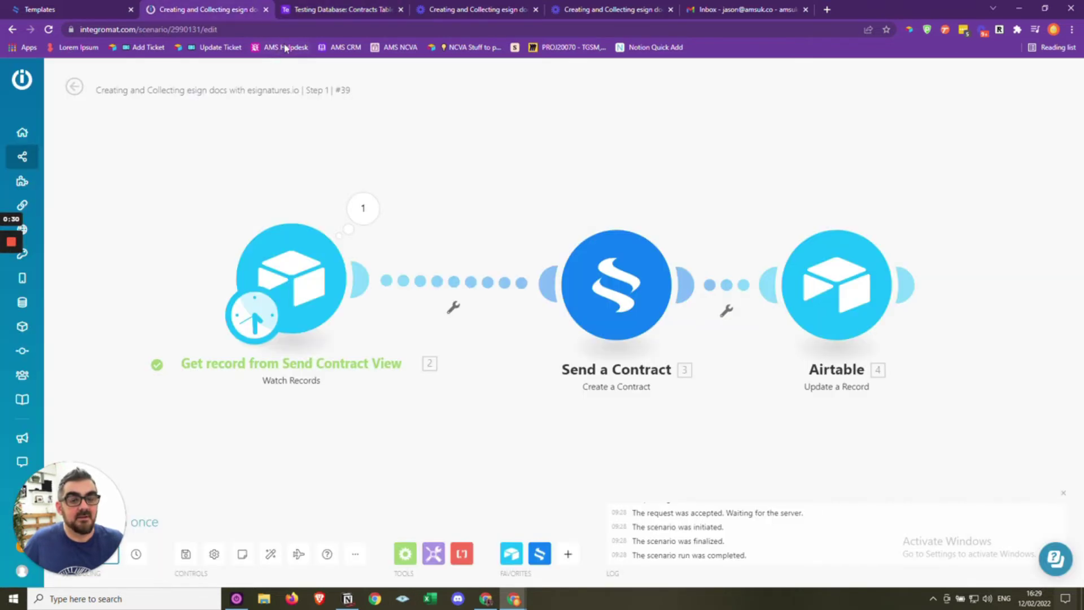
click(293, 292)
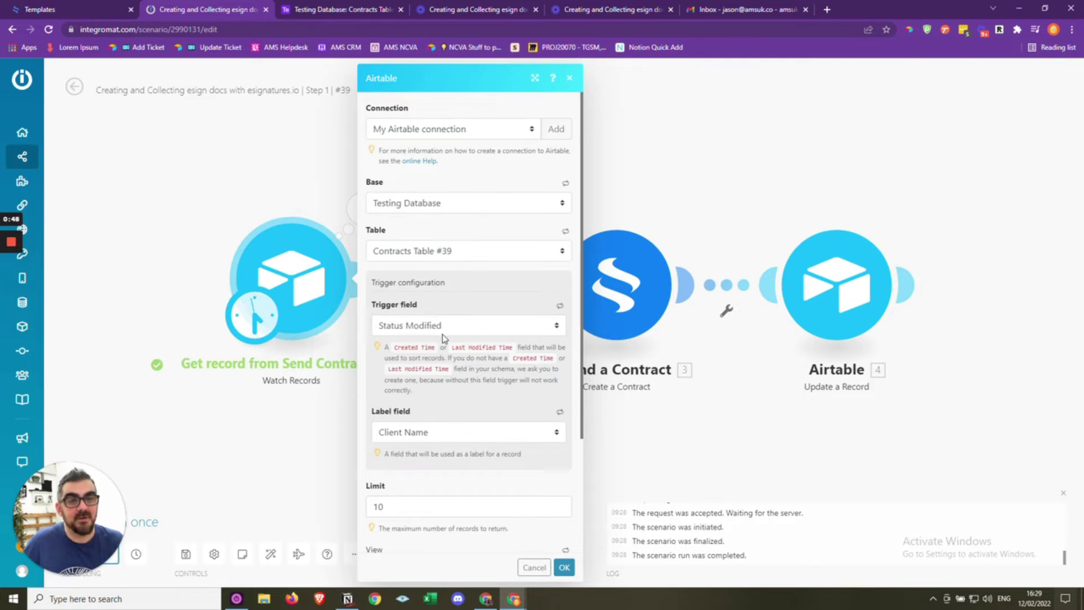
Inspect the Status Modified field's configuration in the Airtable Send Contract view and close it without saving
click(319, 10)
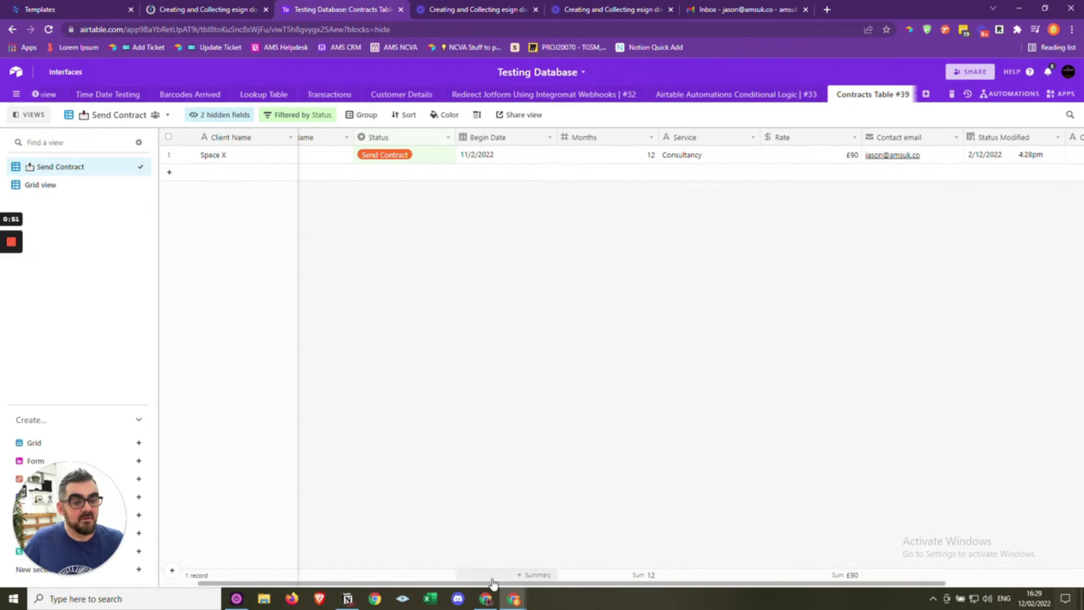
drag(494, 583, 642, 595)
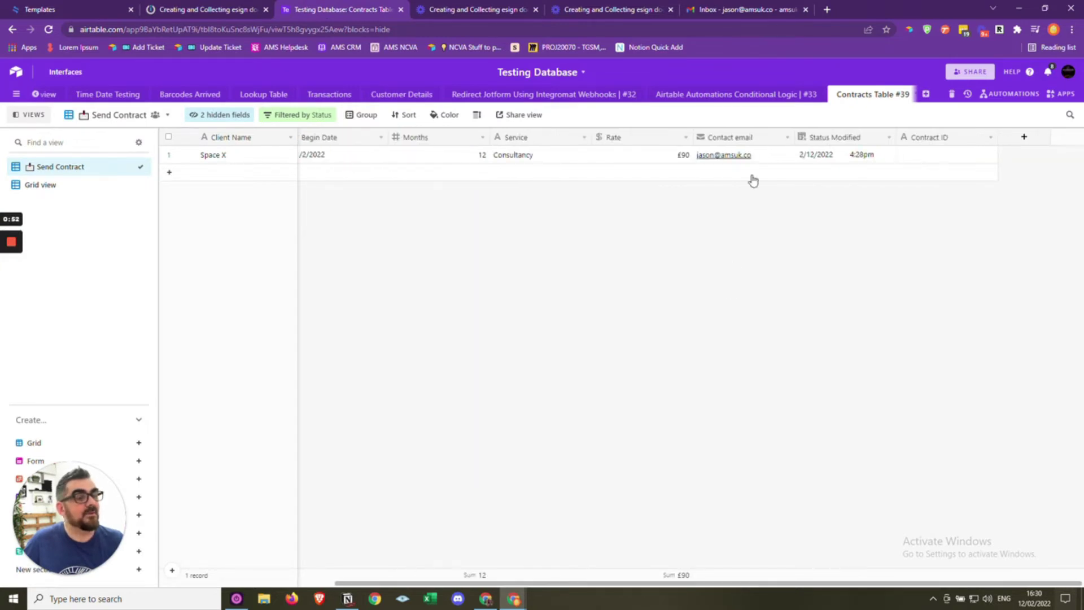
double_click(841, 141)
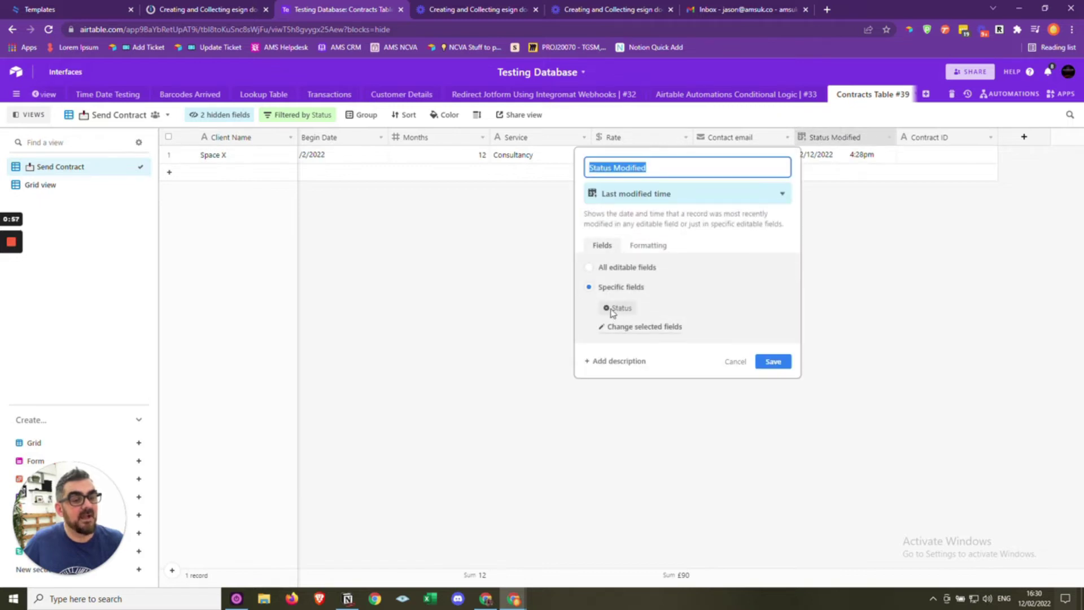
click(740, 366)
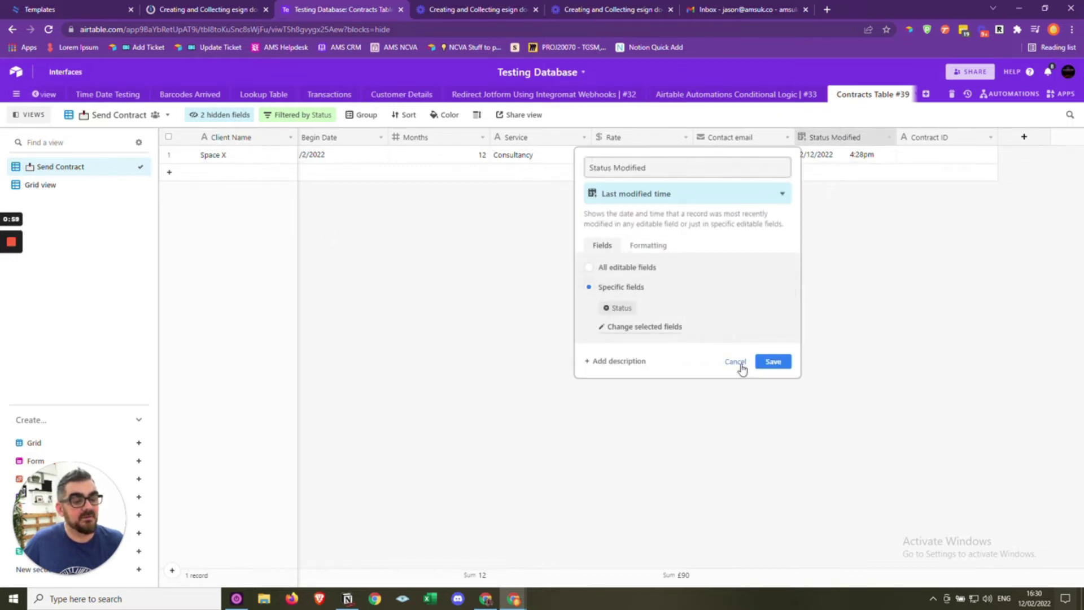
drag(559, 584, 361, 573)
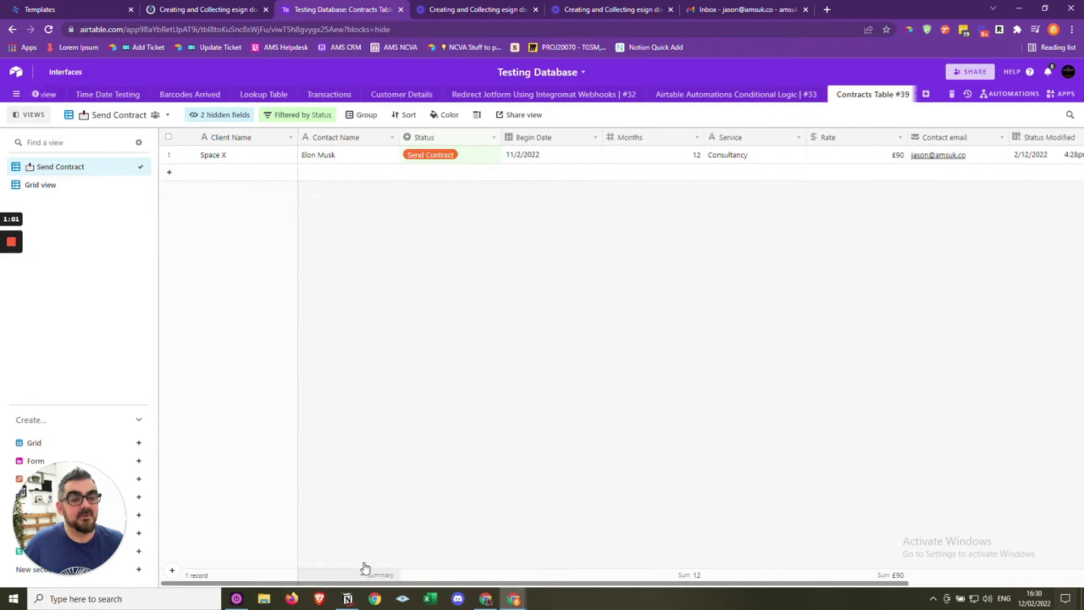
Review the Watch Records module's trigger field, label field, limit and Send Contract view in the Integromat scenario, and confirm its settings
double_click(446, 140)
key(Escape)
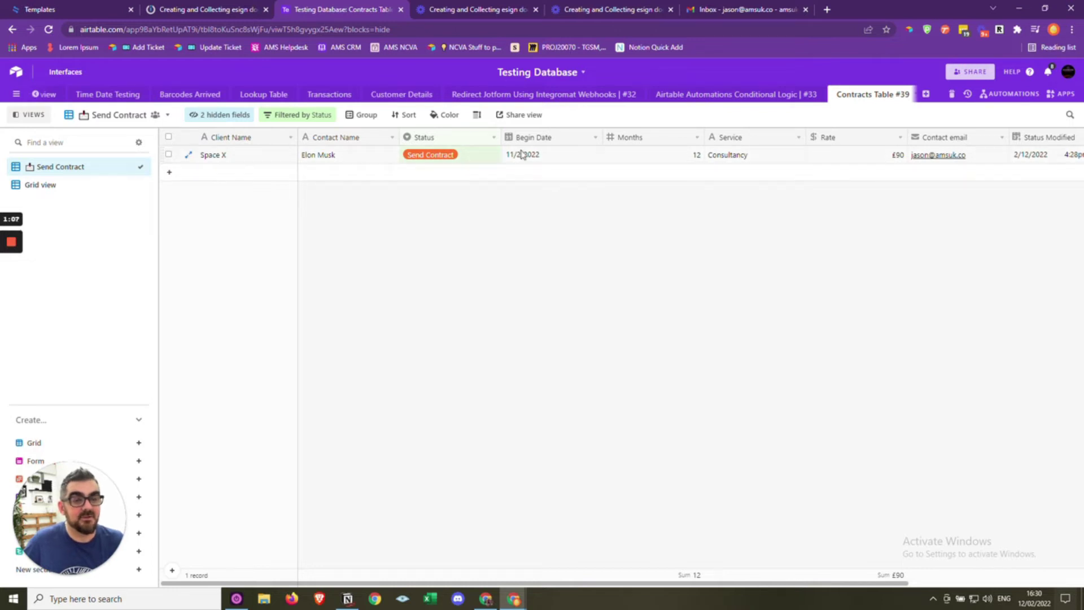
click(183, 8)
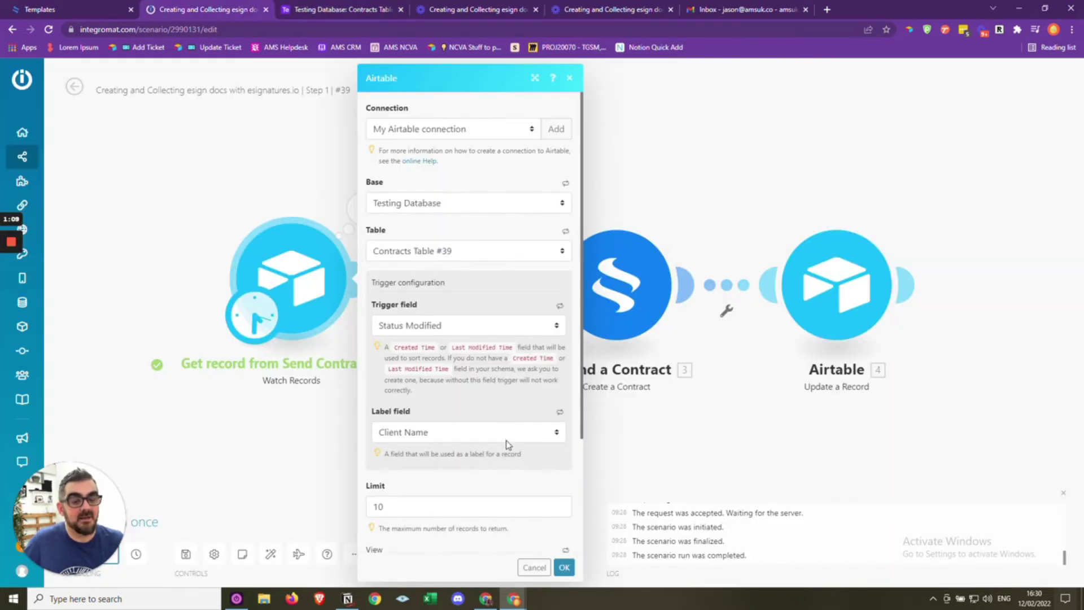
scroll(506, 444, down, 2)
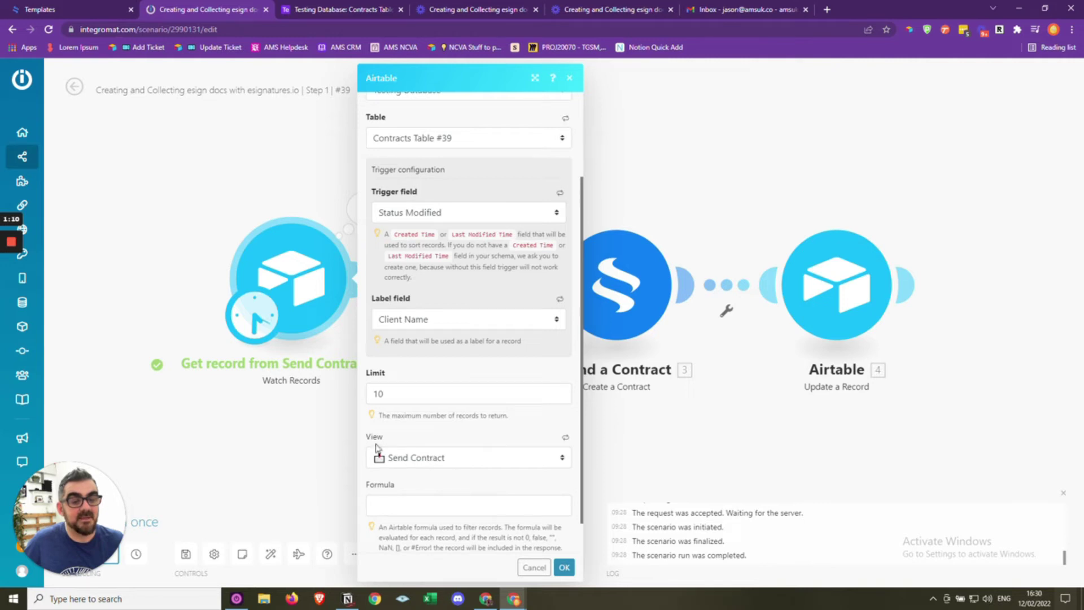
scroll(481, 471, up, 2)
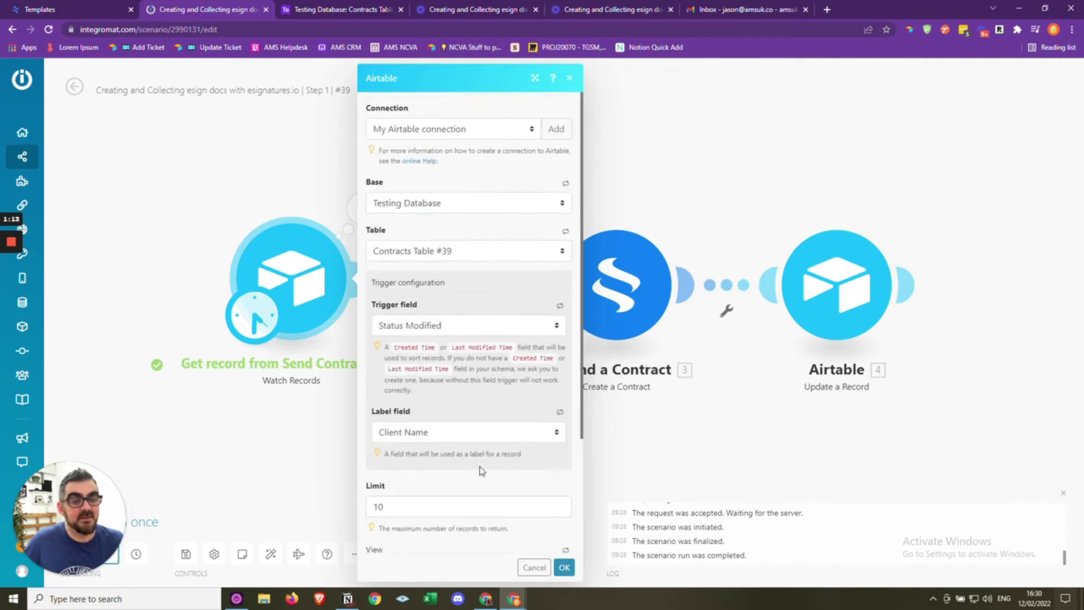
click(564, 567)
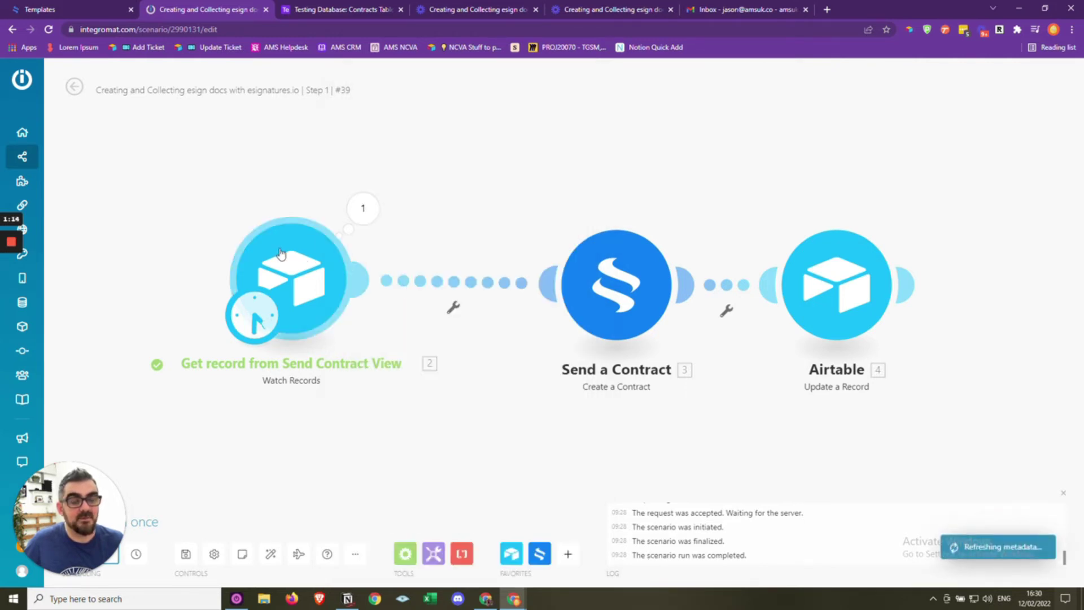
Run only the Watch Records module and inspect the output bundle it retrieves from the Send Contract view
right_click(280, 254)
click(337, 276)
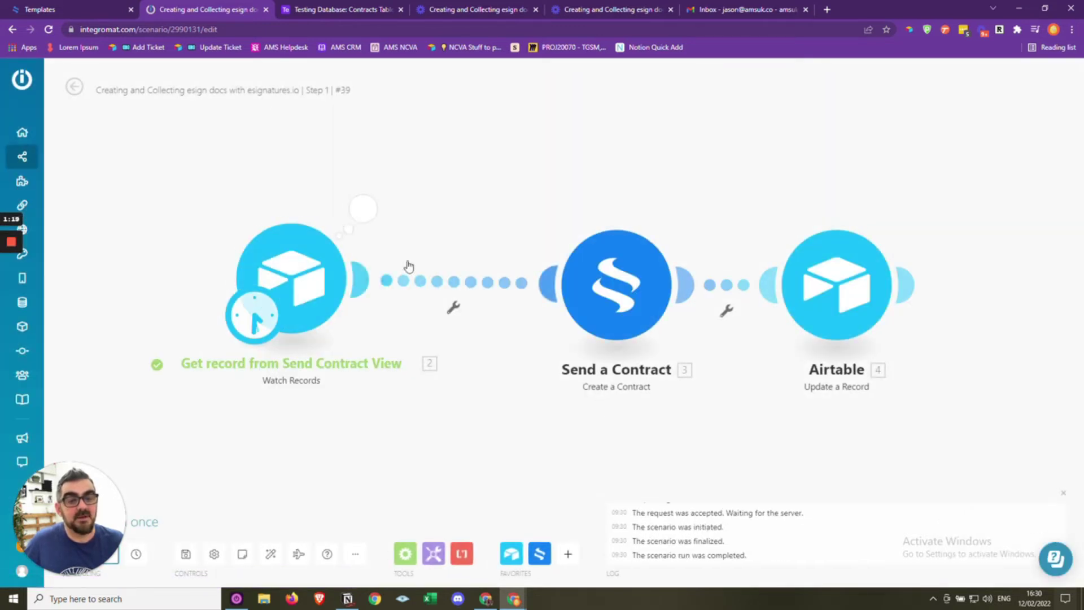
click(363, 209)
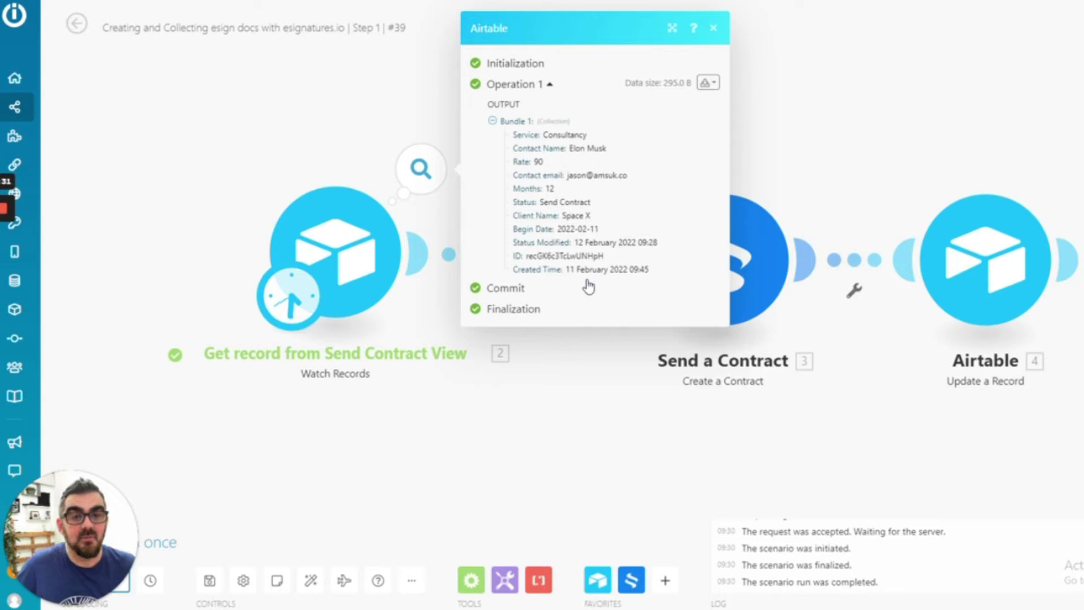
click(714, 29)
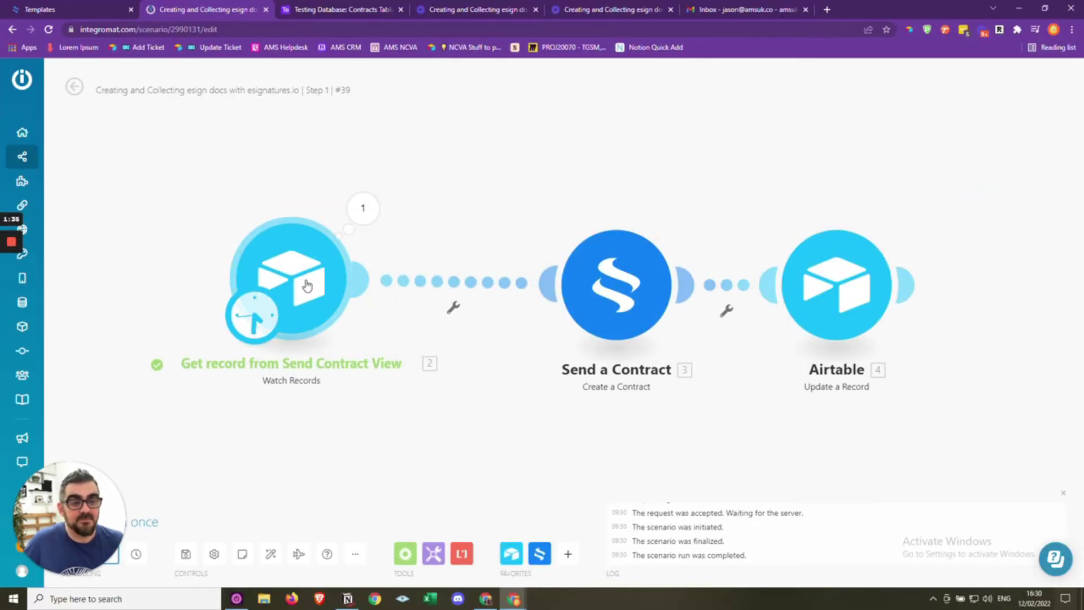
click(610, 263)
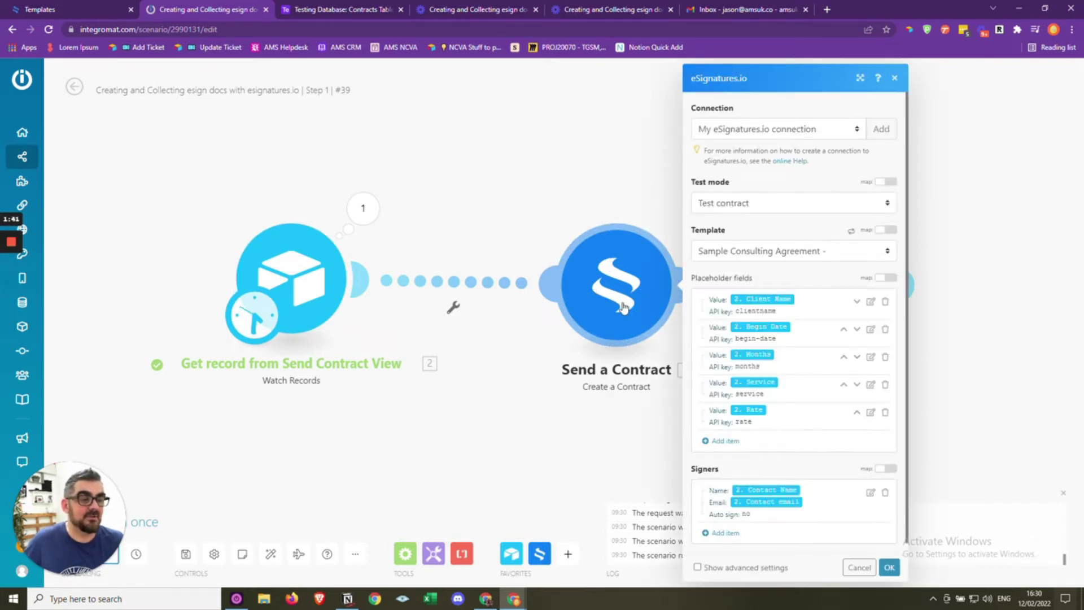
click(554, 218)
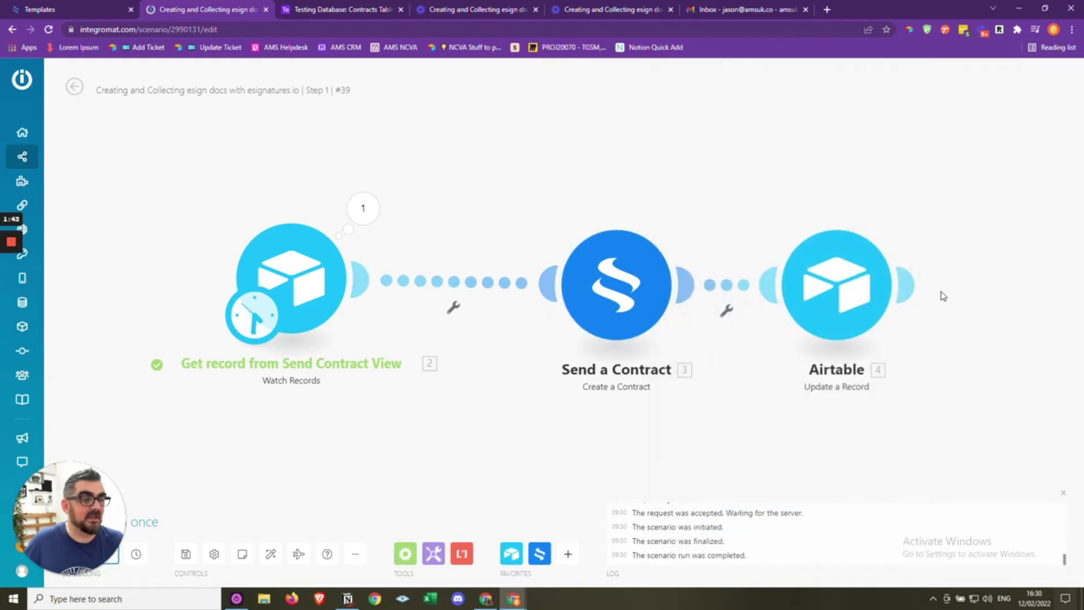
click(905, 285)
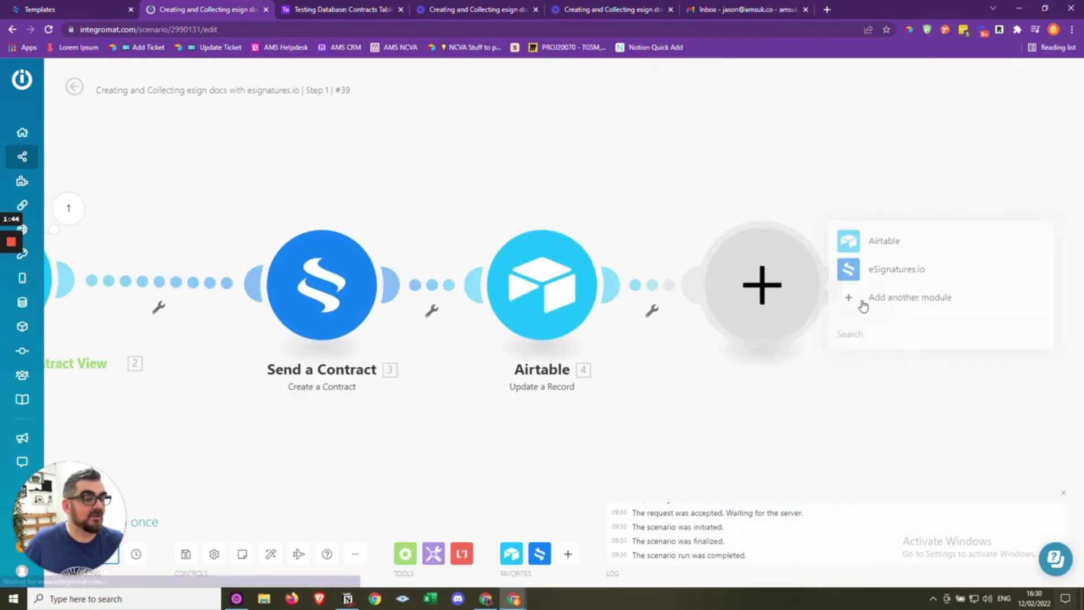
click(875, 271)
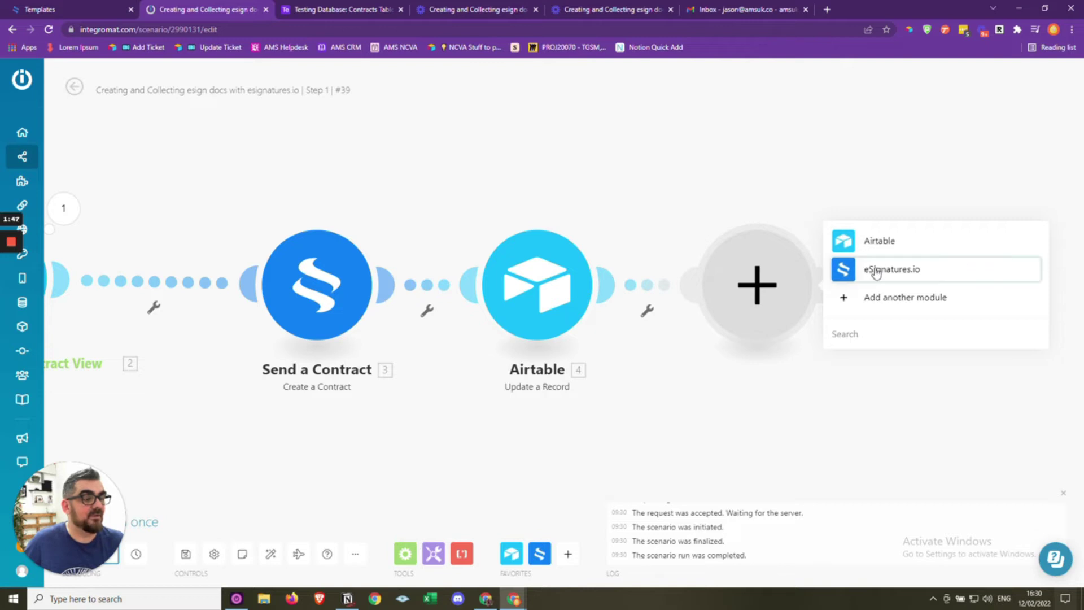
click(866, 399)
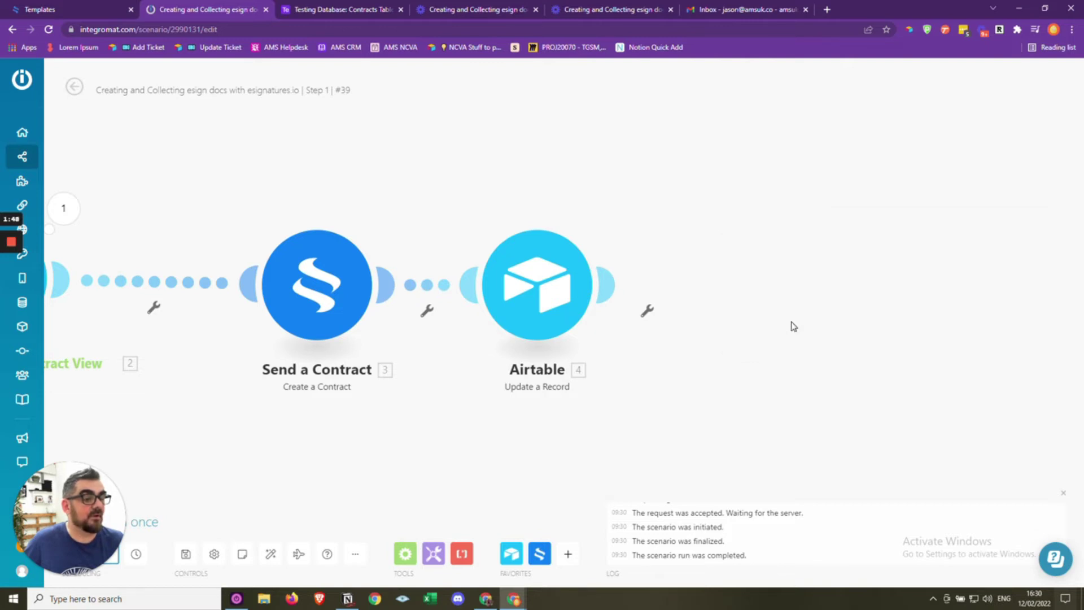
right_click(859, 381)
click(326, 165)
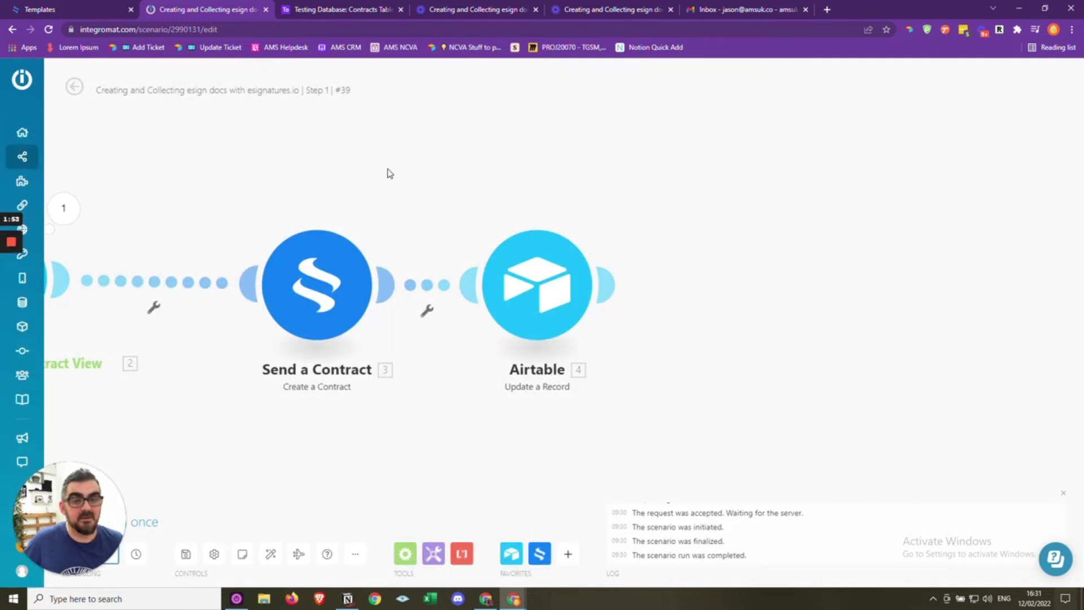
Examine the Test mode and Template options in the Send a Contract module, keeping Test contract and the Sample Consulting Agreement
drag(390, 171, 616, 170)
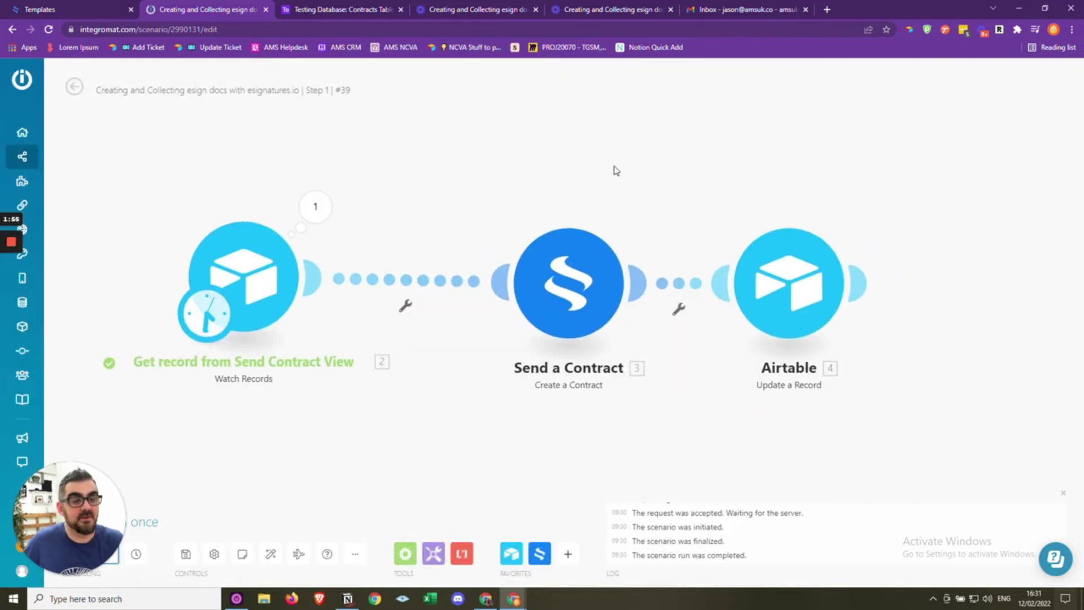
click(583, 283)
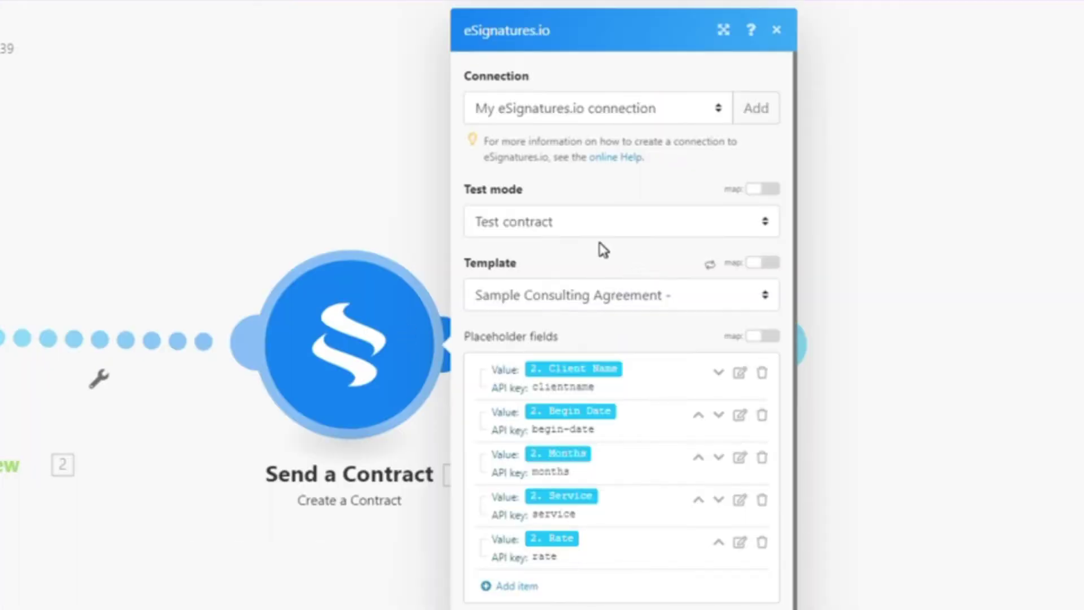
click(547, 228)
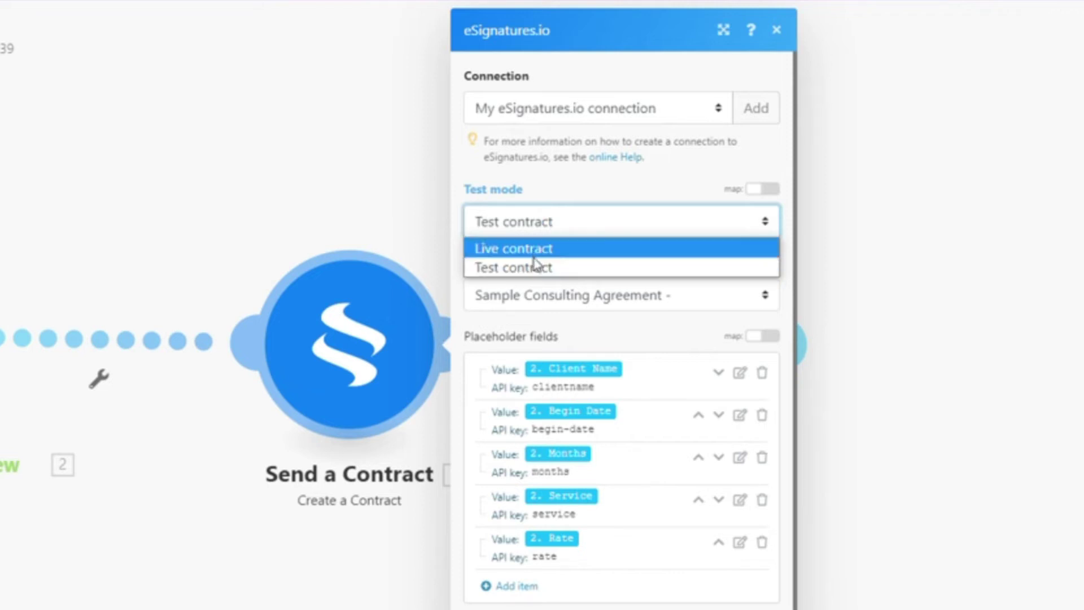
click(568, 190)
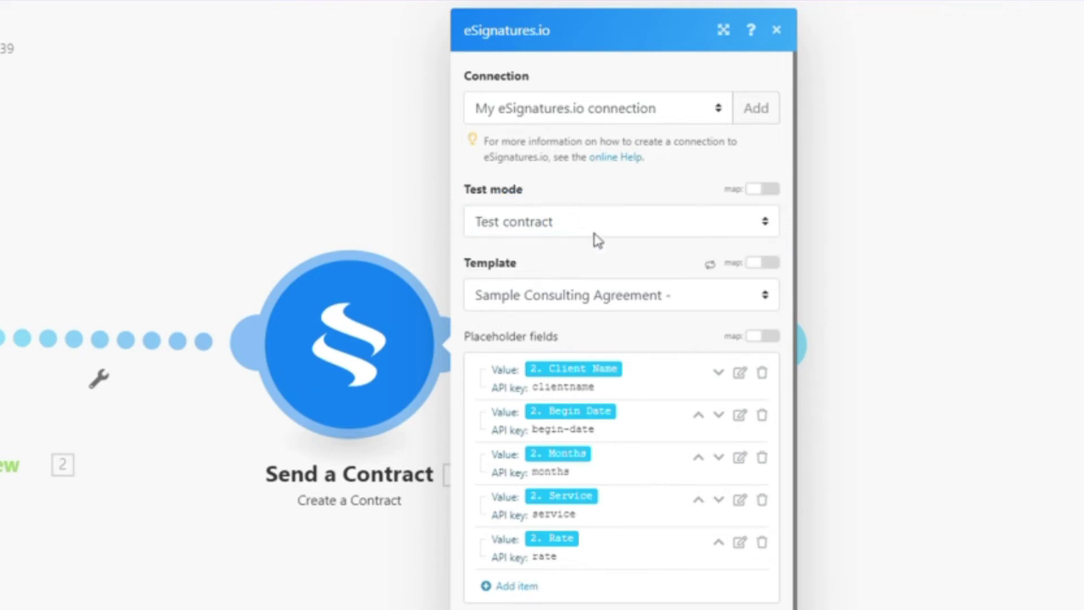
click(563, 309)
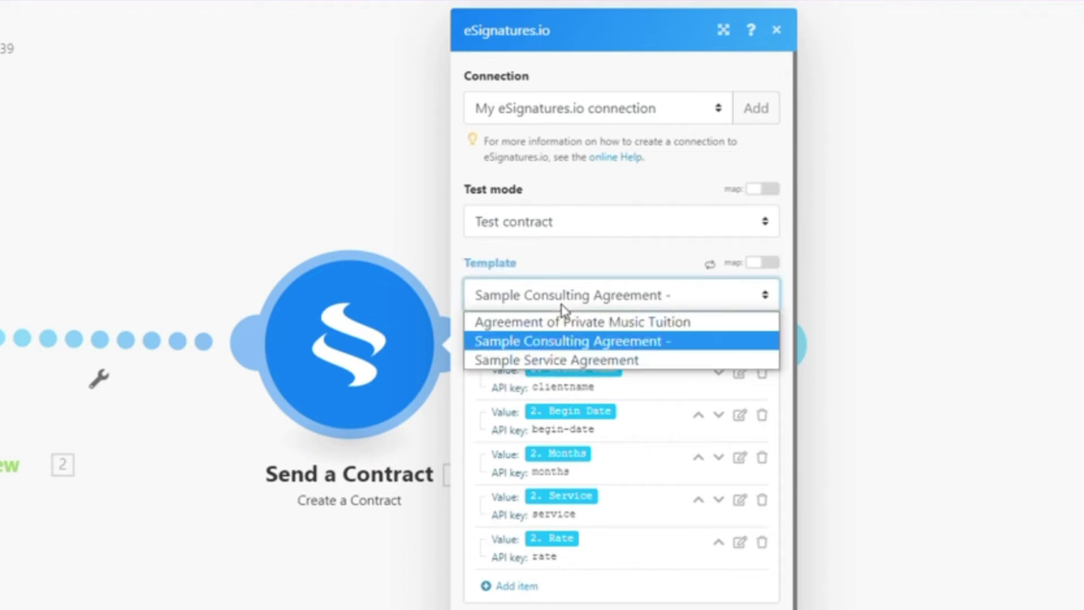
click(562, 308)
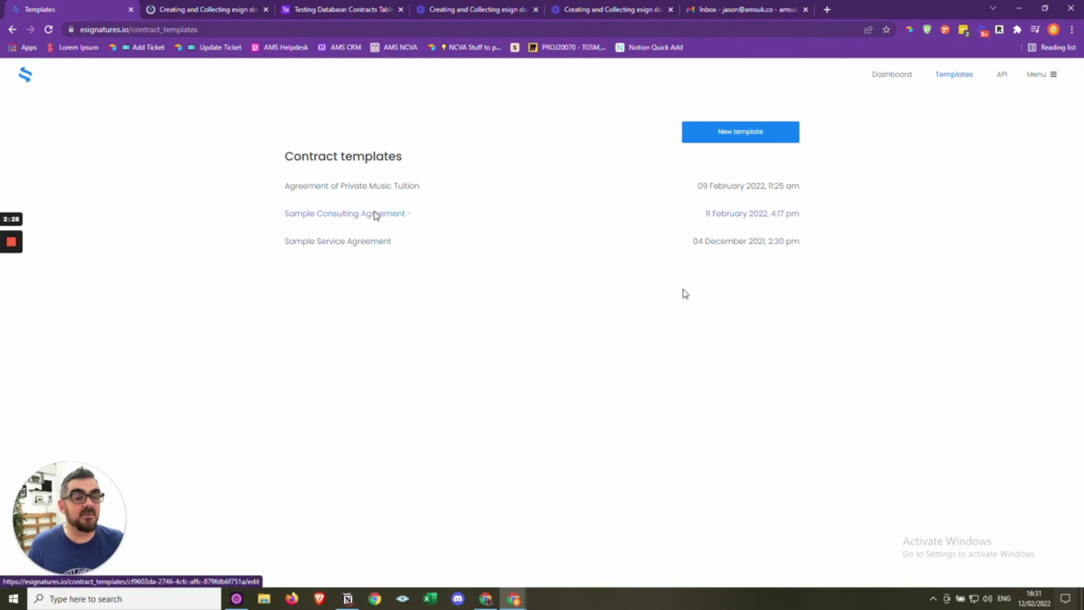
Switch to the esignatures.io template editor and review the placeholders in the Sample Consulting Agreement
key(ctrl+Tab)
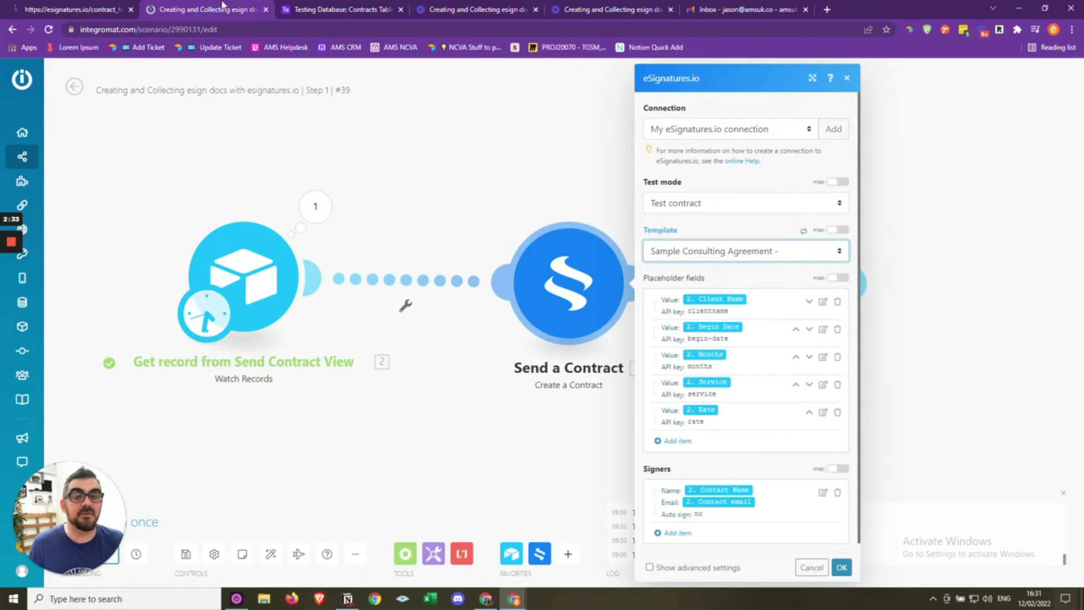
key(ctrl+shift+Tab)
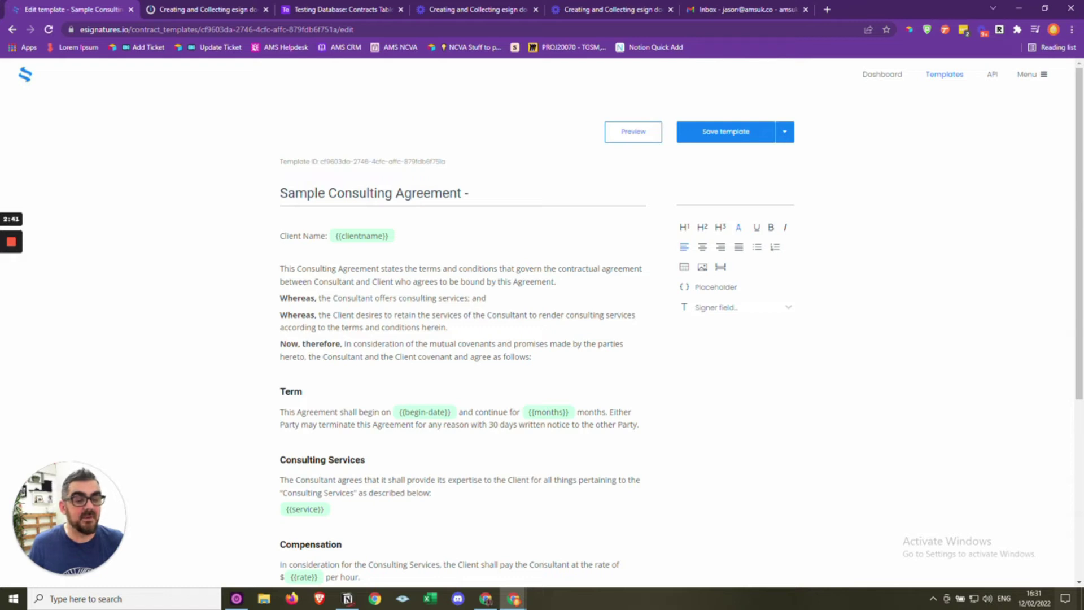
scroll(462, 339, down, 2)
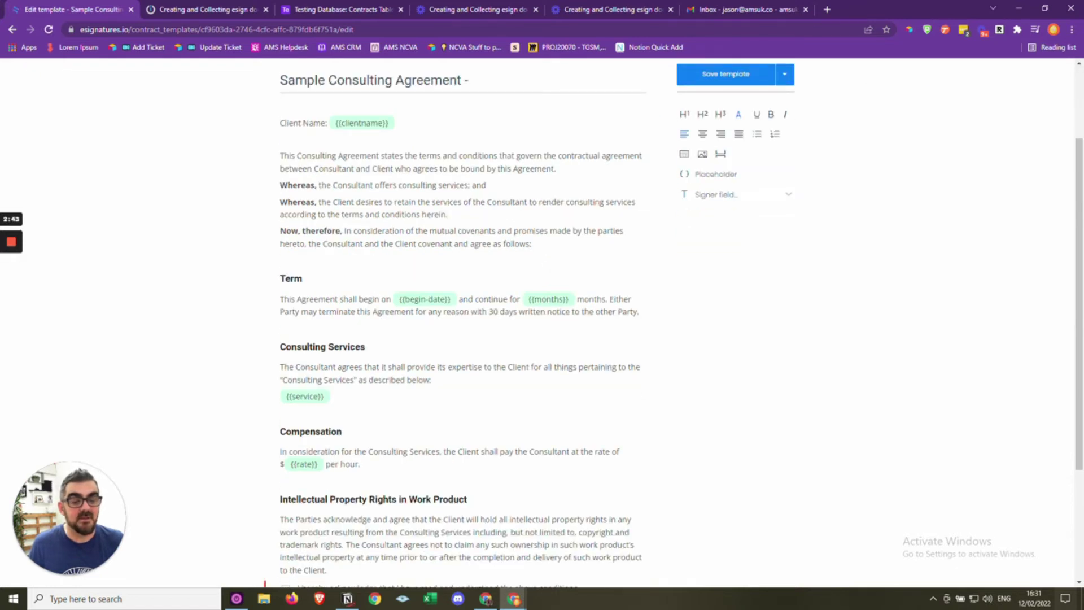
scroll(462, 338, down, 3)
scroll(462, 339, up, 5)
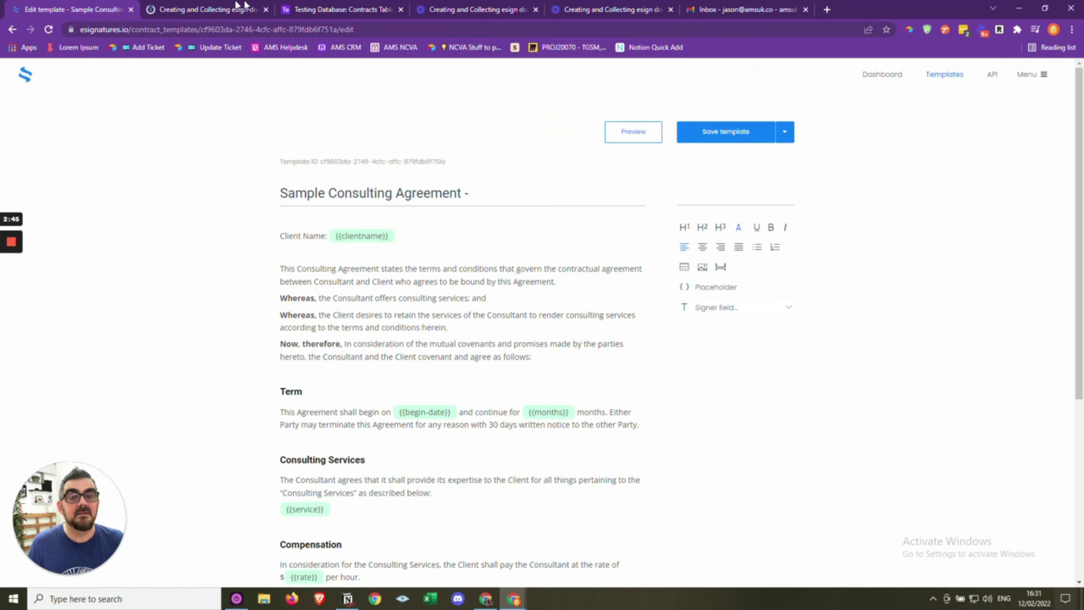
Check the API key choices for a new placeholder item in the Integromat Send a Contract module, and cancel adding it
click(219, 6)
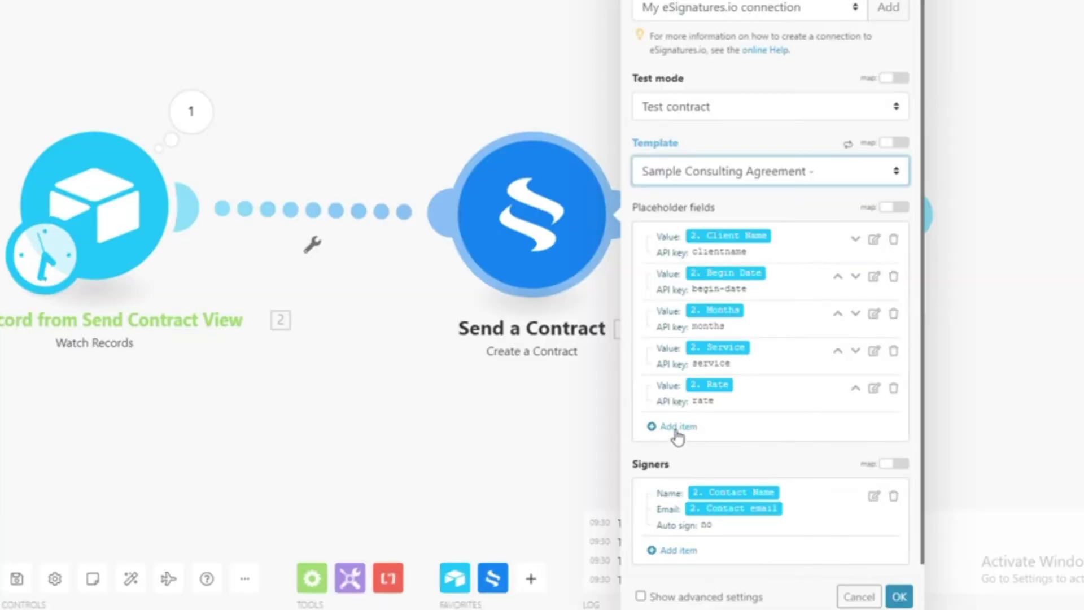
click(676, 430)
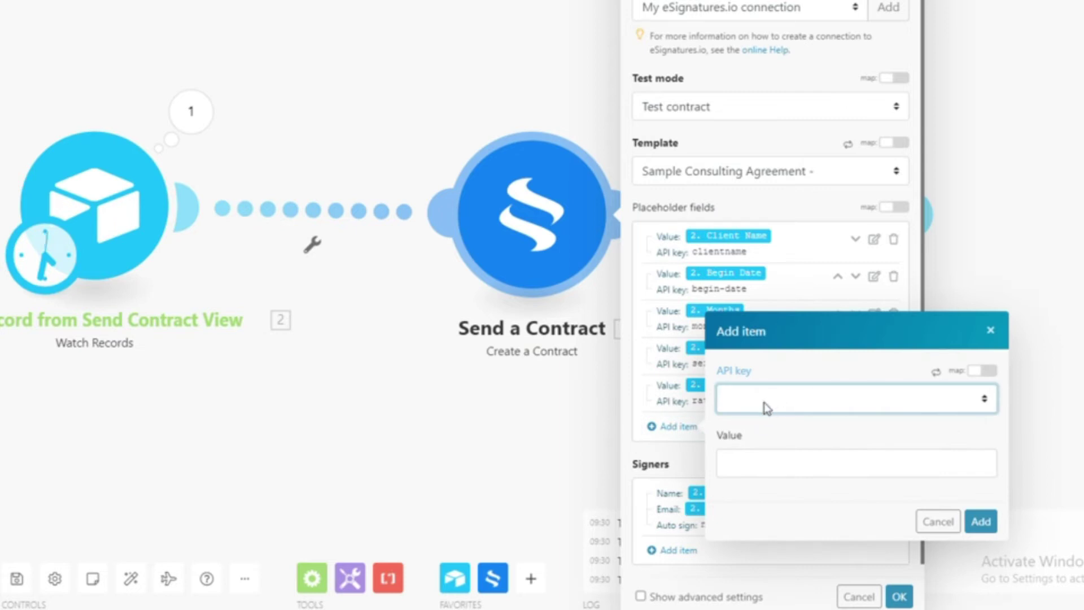
click(765, 407)
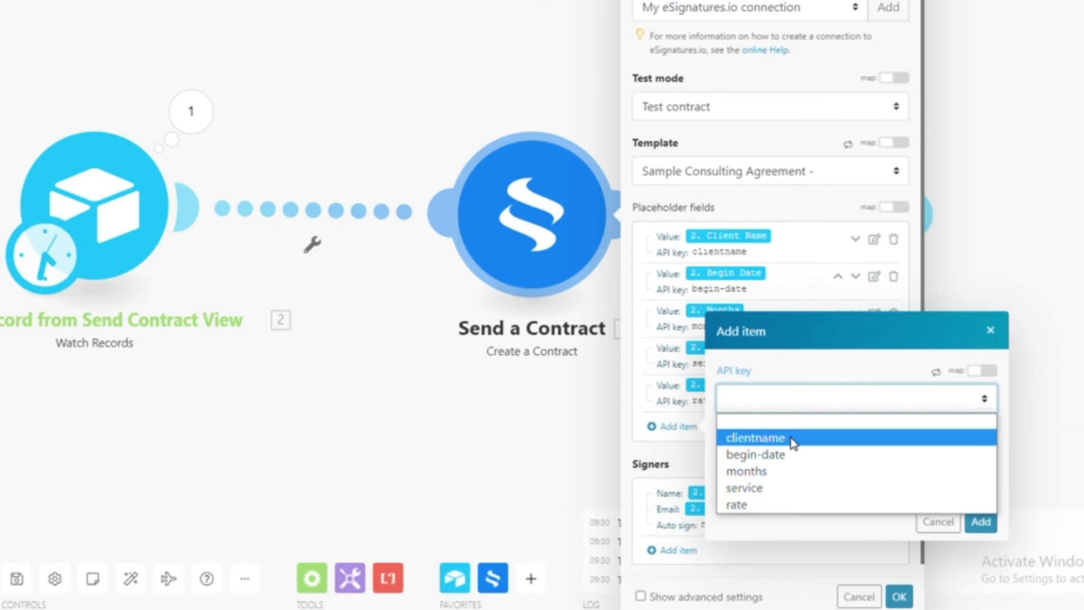
click(816, 358)
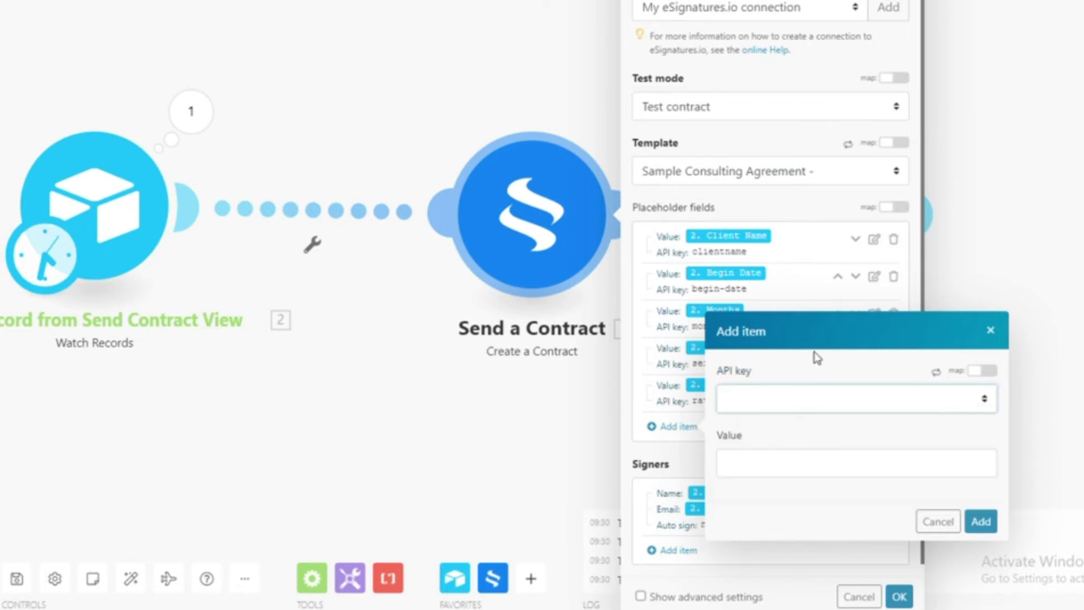
click(933, 524)
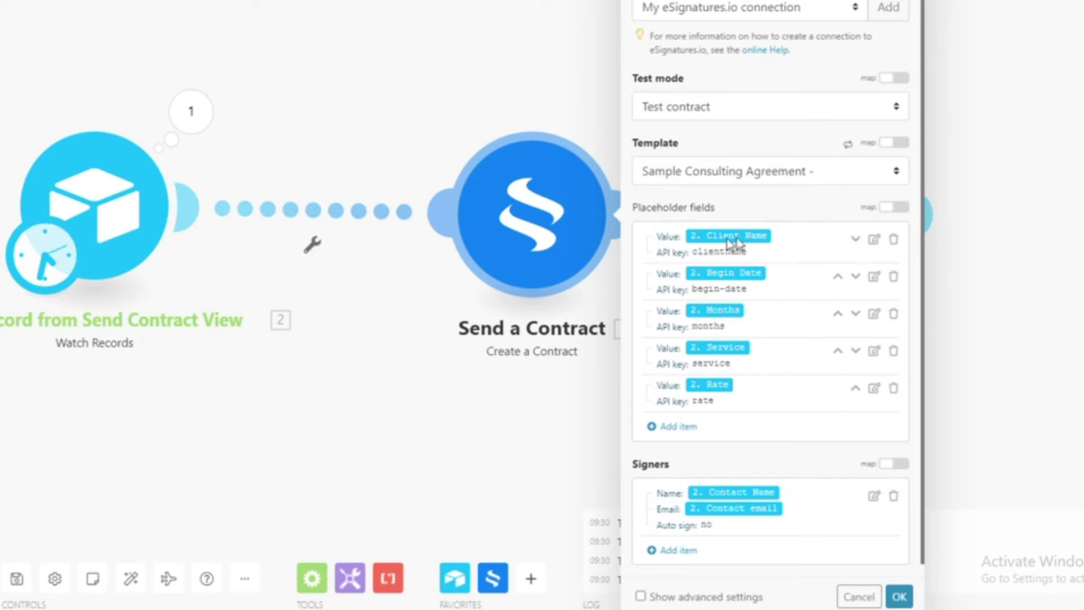
Check the Watch Records output for the mapped client values, and reopen the Send a Contract module's settings
click(191, 111)
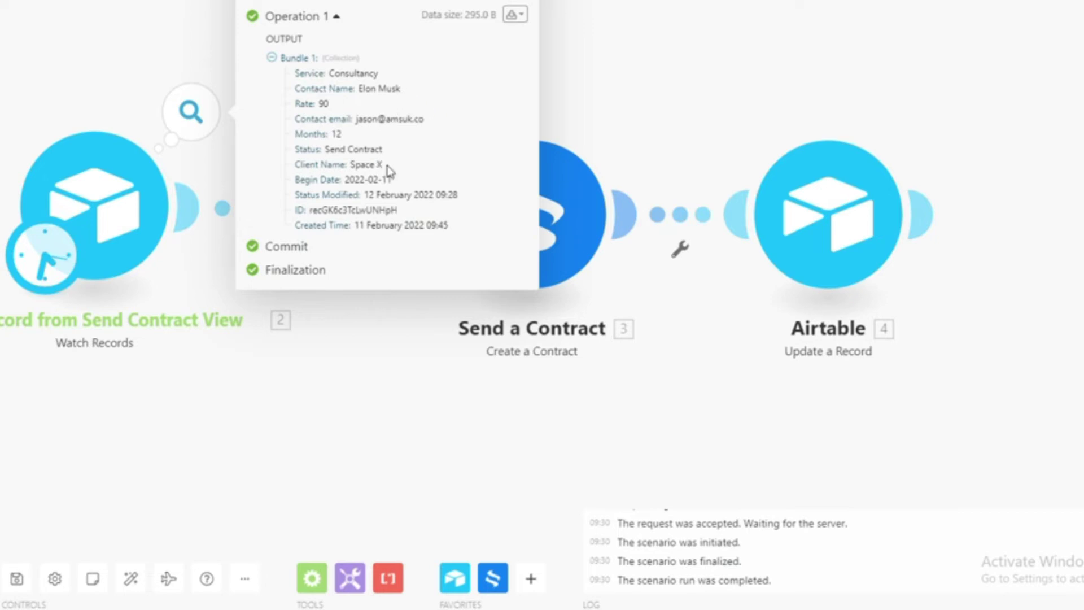
click(680, 90)
click(693, 223)
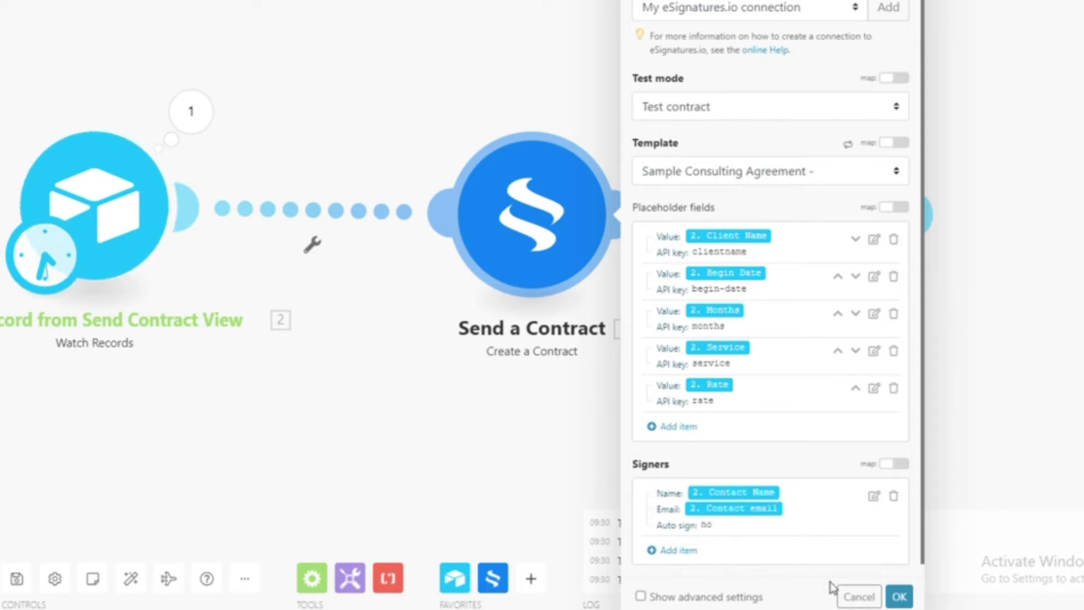
Inspect the signer's Contact Name and Contact email mappings, and confirm the Send a Contract module's settings
click(876, 496)
click(876, 496)
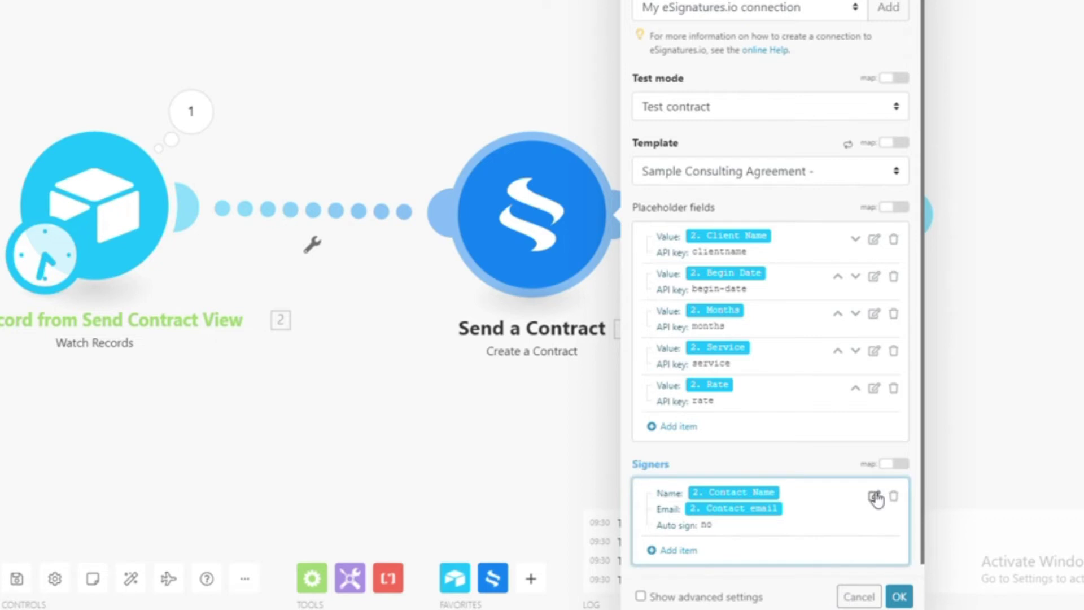
click(1044, 473)
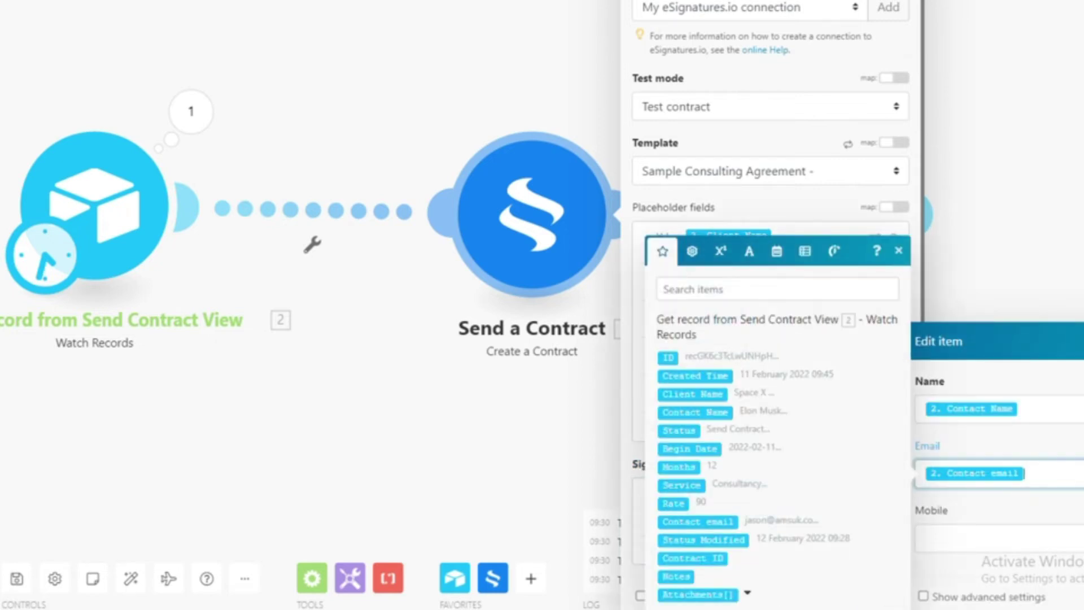
click(1079, 596)
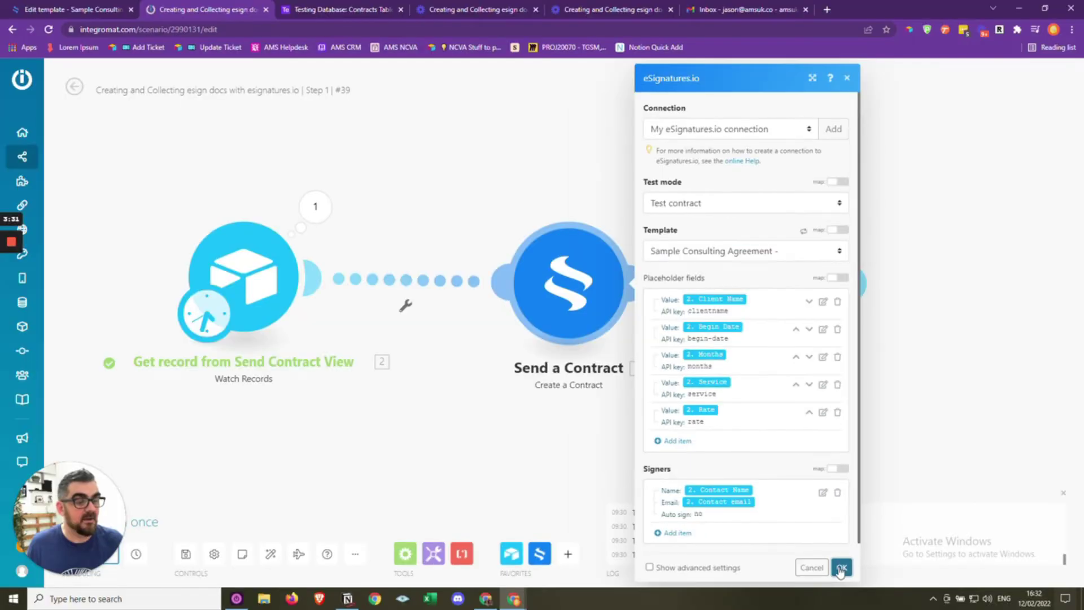
click(898, 596)
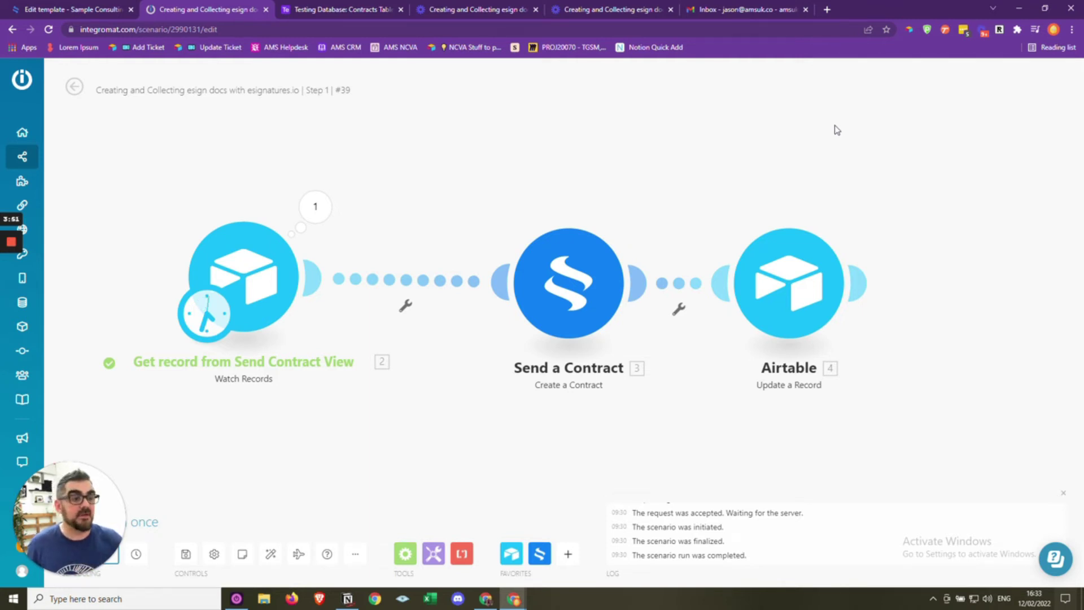
Inspect the Airtable Update a Record module's Record ID, Status and Contract ID mappings, and close its settings
click(819, 272)
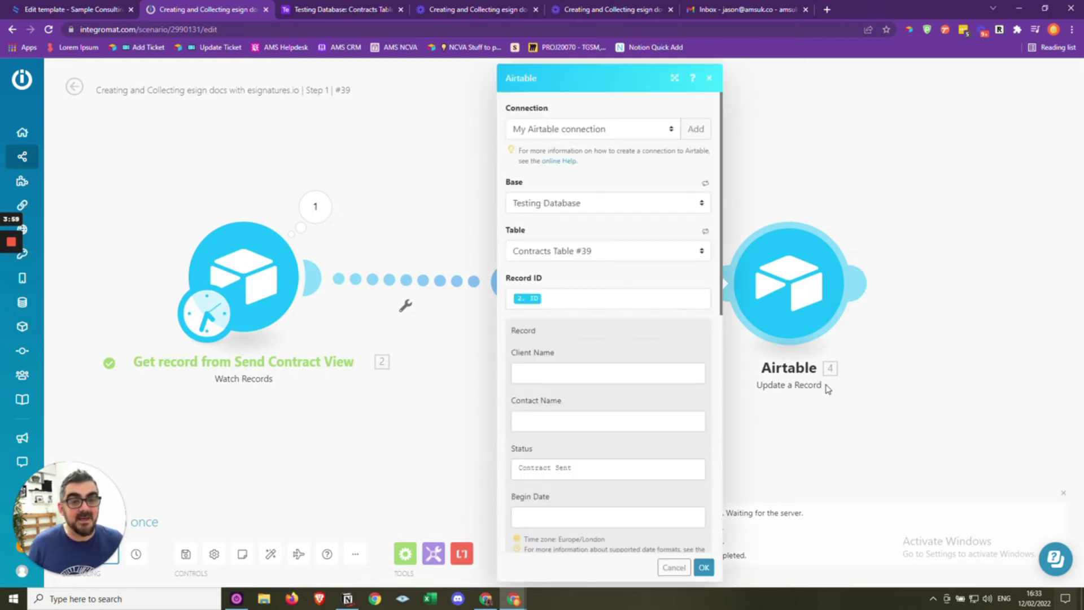
scroll(591, 289, down, 1)
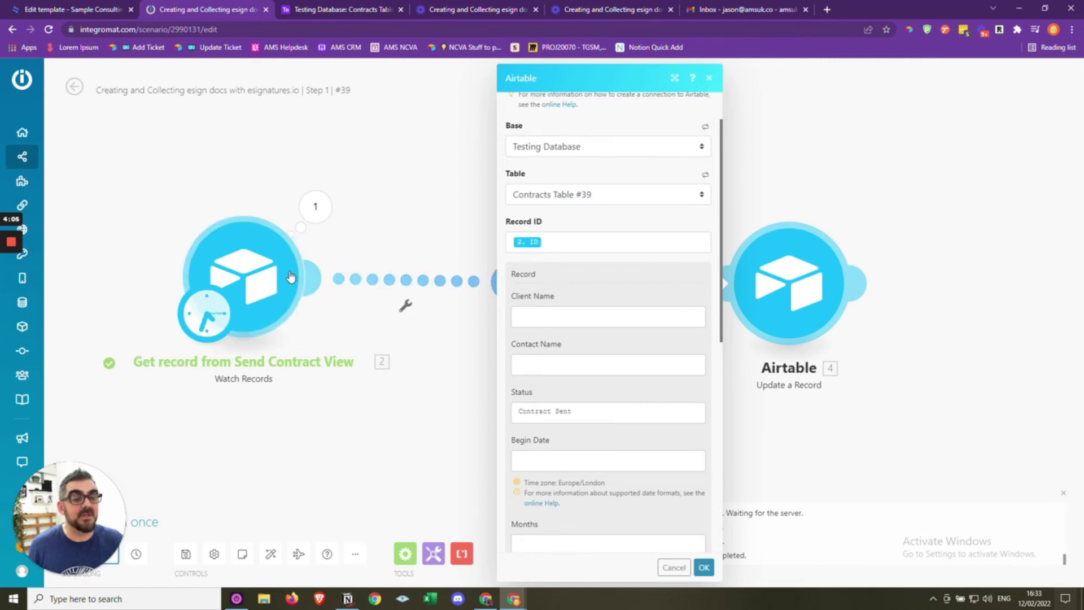
scroll(570, 263, down, 3)
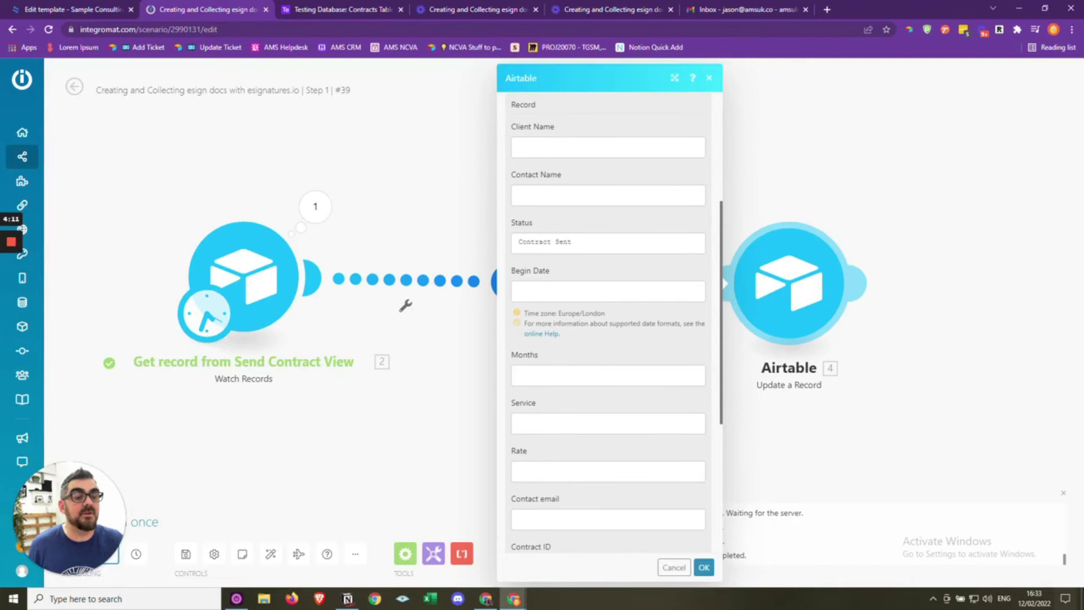
click(571, 241)
click(620, 225)
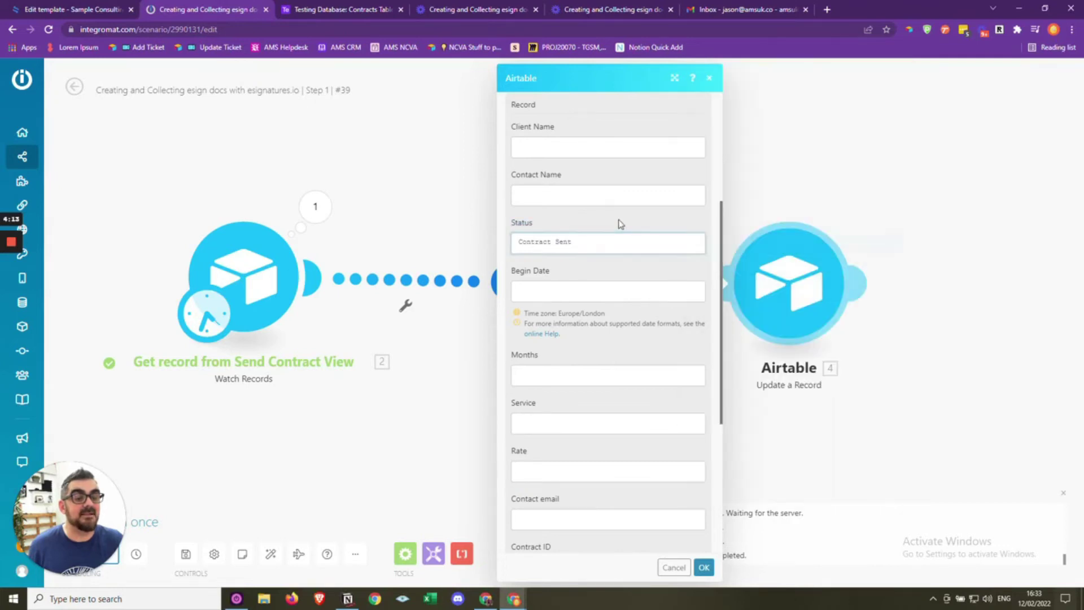
scroll(623, 395, down, 3)
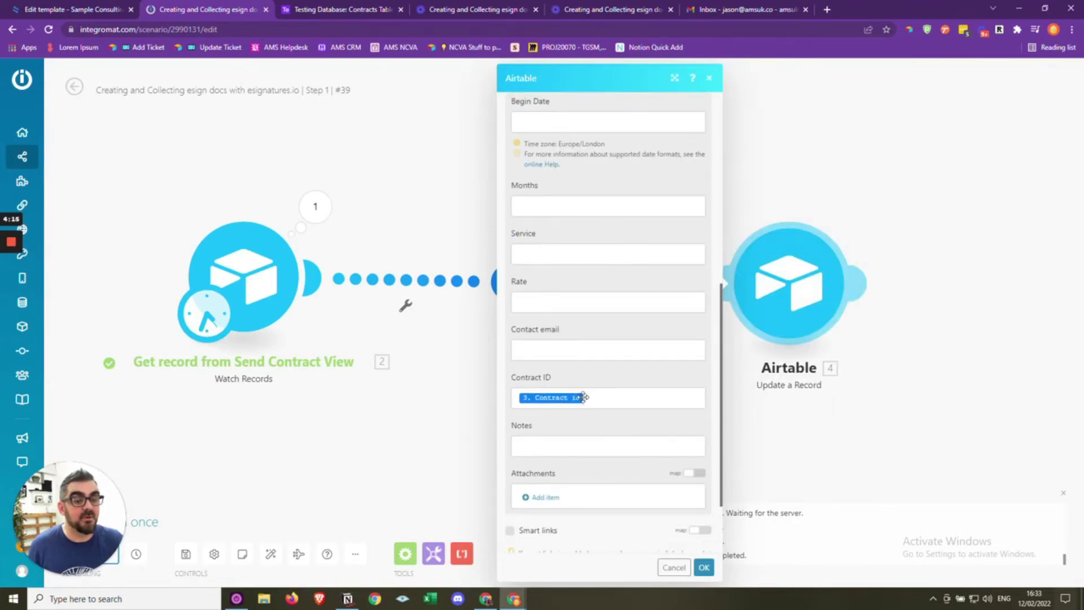
scroll(583, 397, up, 3)
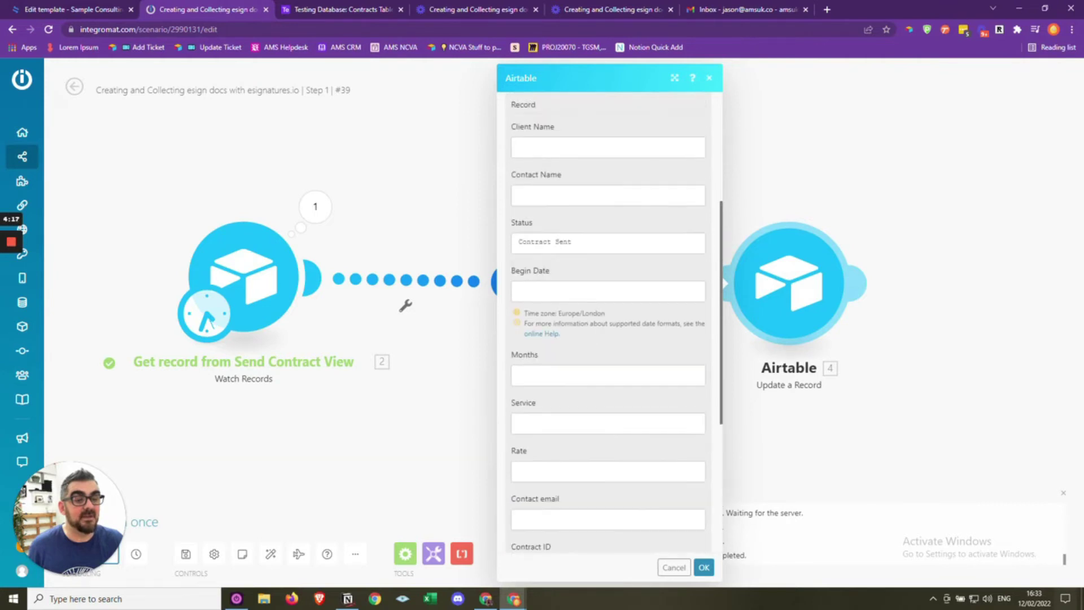
click(332, 401)
Review the Status field's options and the Contract ID column in Airtable's Contracts Table #39, and return to the Integromat scenario
click(344, 10)
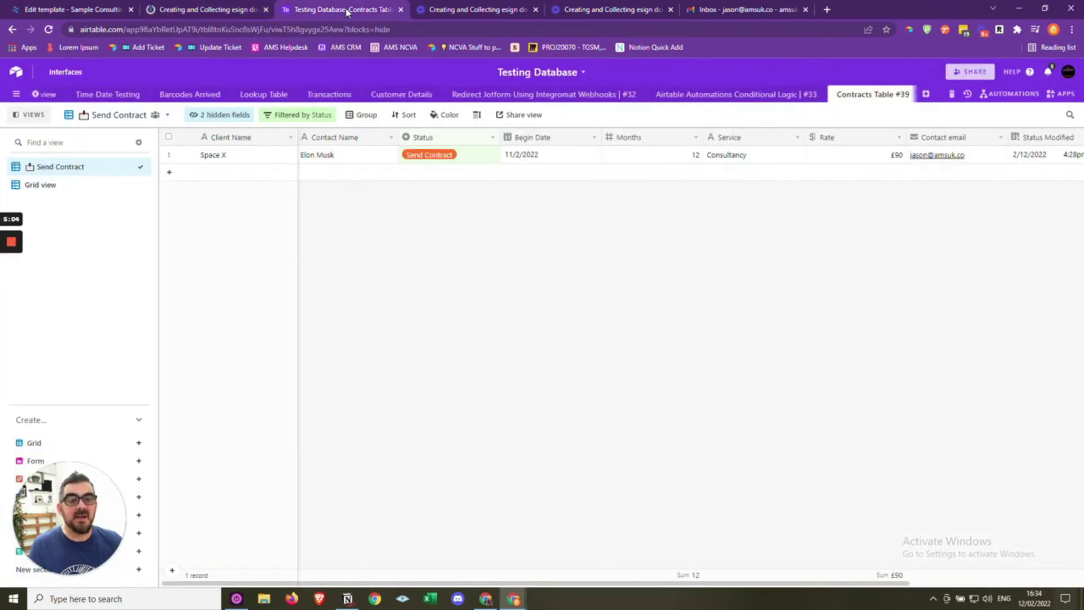
double_click(430, 140)
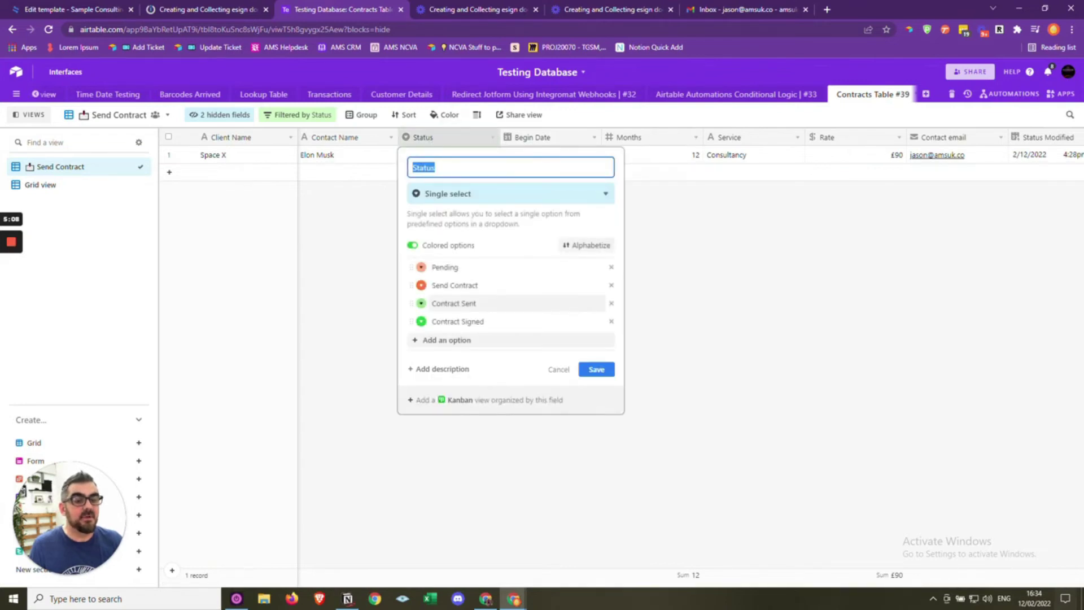
click(712, 437)
drag(675, 587, 851, 587)
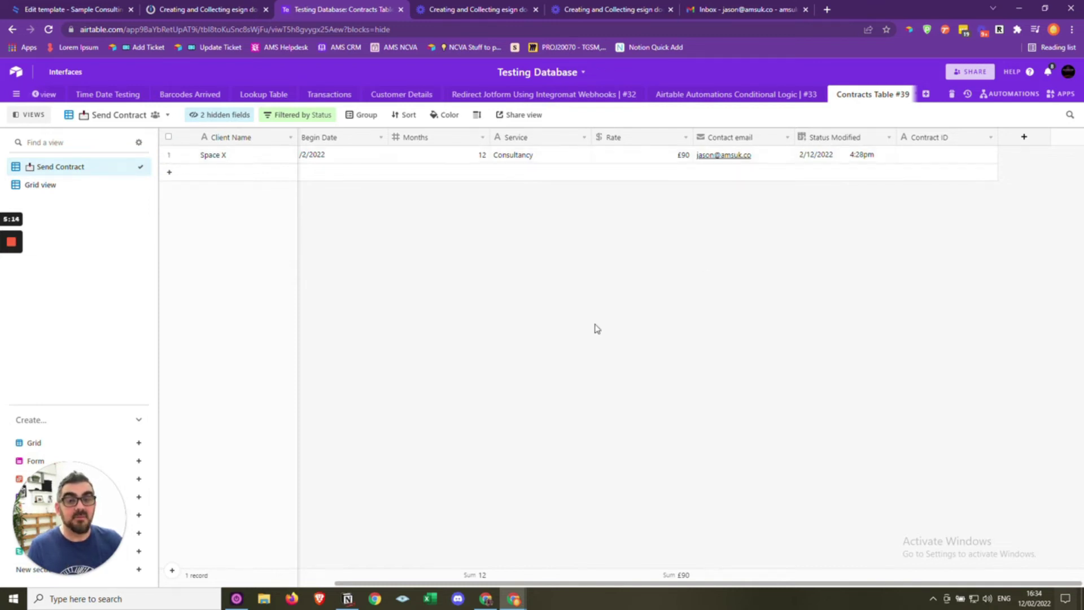
scroll(598, 562, left, 5)
key(ctrl+shift+Tab)
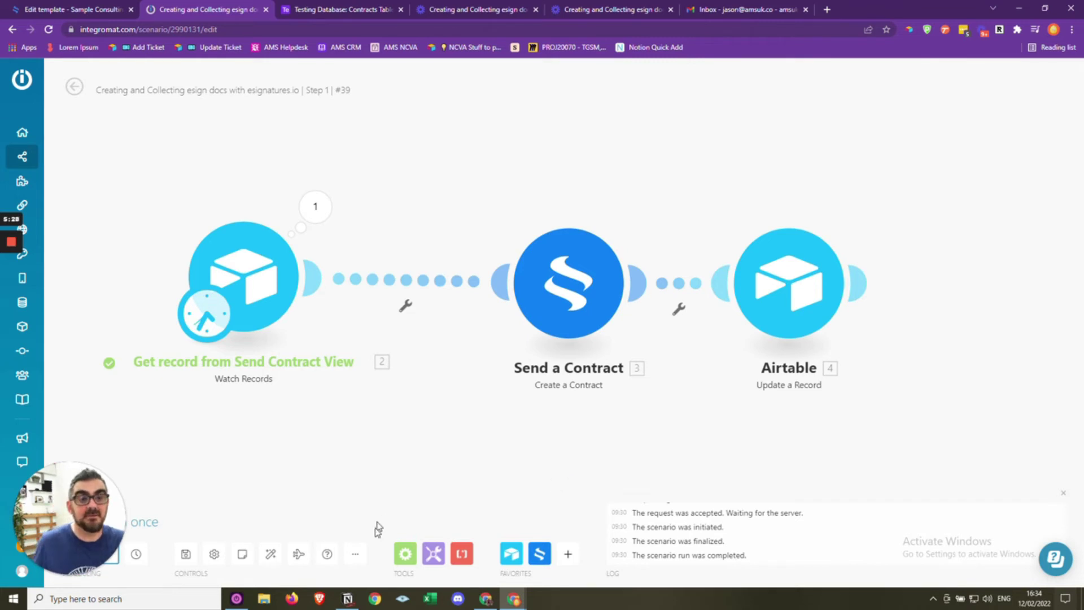
Set the second Space X record's Status to Send Contract in the Airtable Grid view
mouse_move(18, 240)
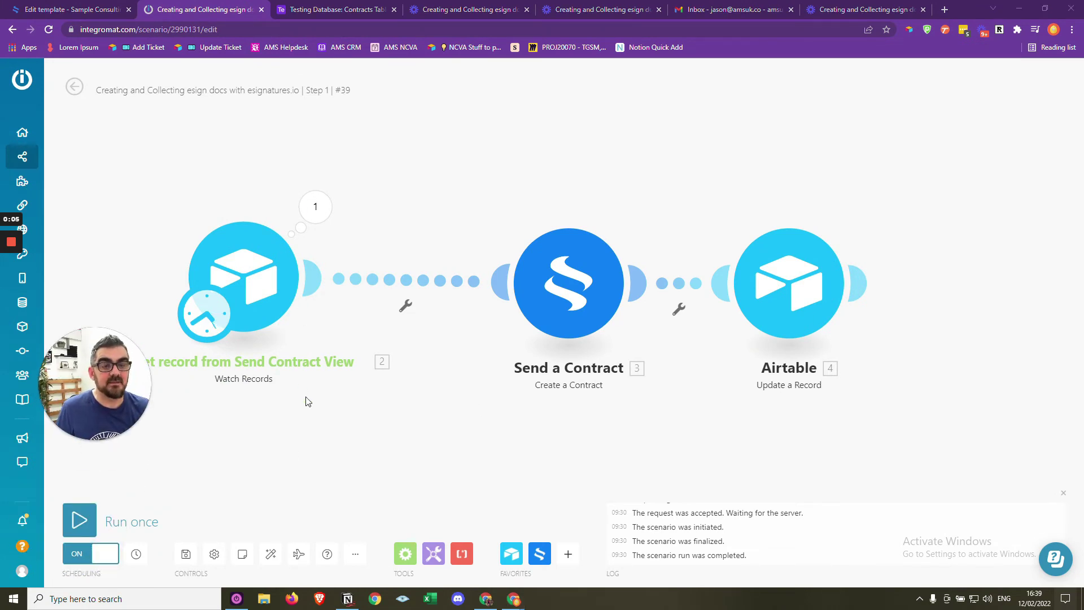
click(379, 5)
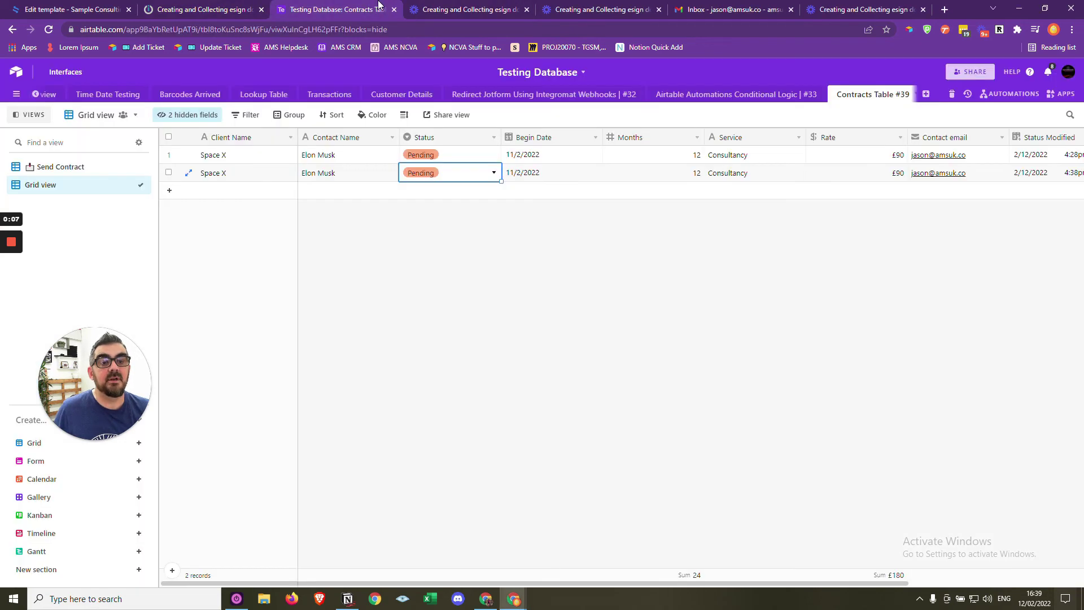
click(462, 180)
click(439, 255)
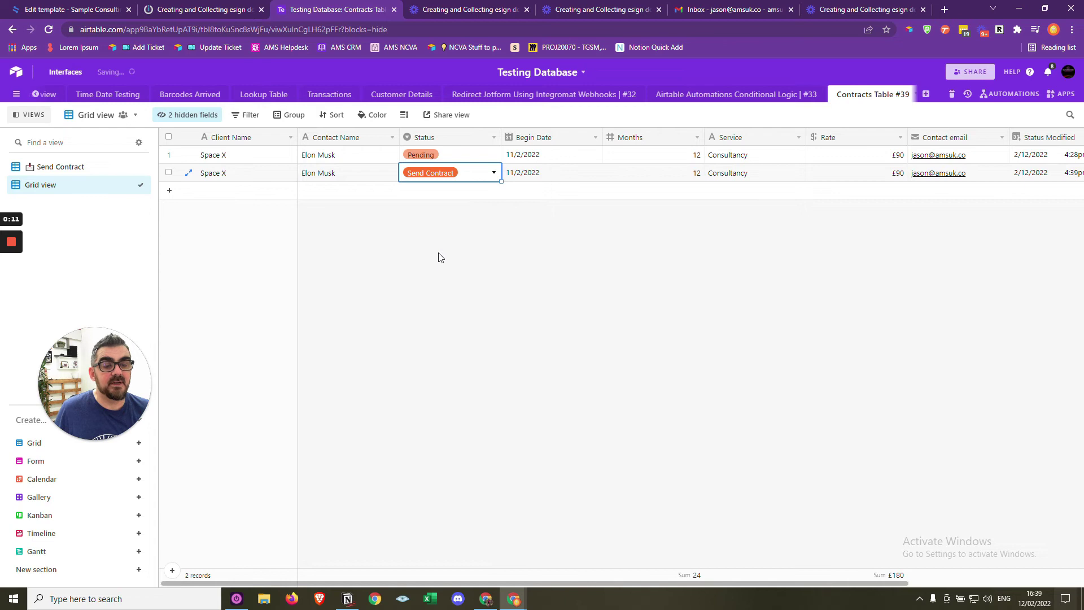
click(439, 257)
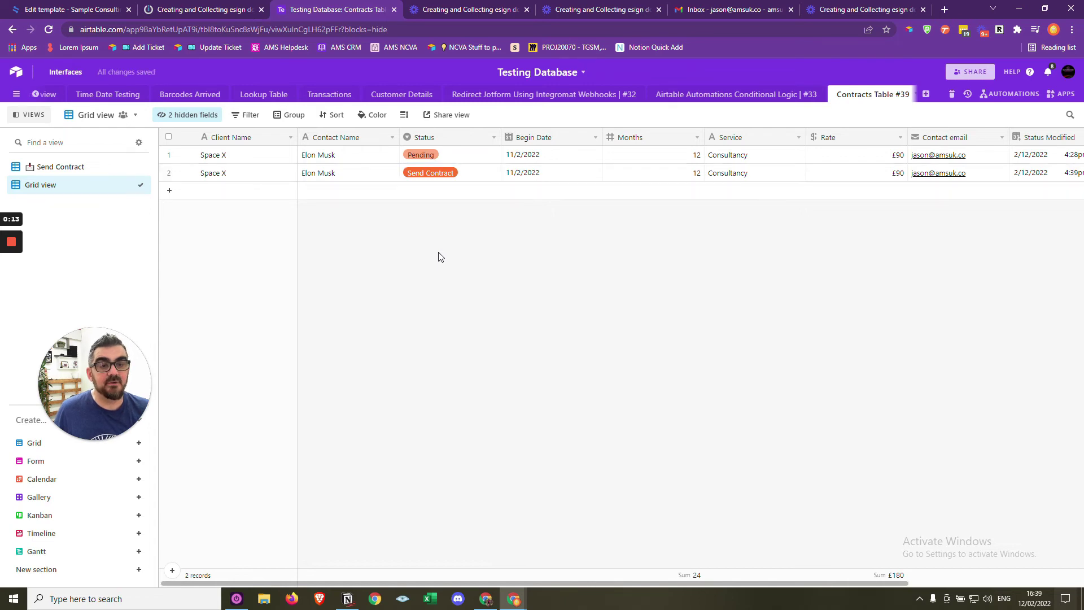
Run the Integromat Step 1 scenario once and inspect the bundles of its three modules, including the Contract ID written to Airtable
click(204, 9)
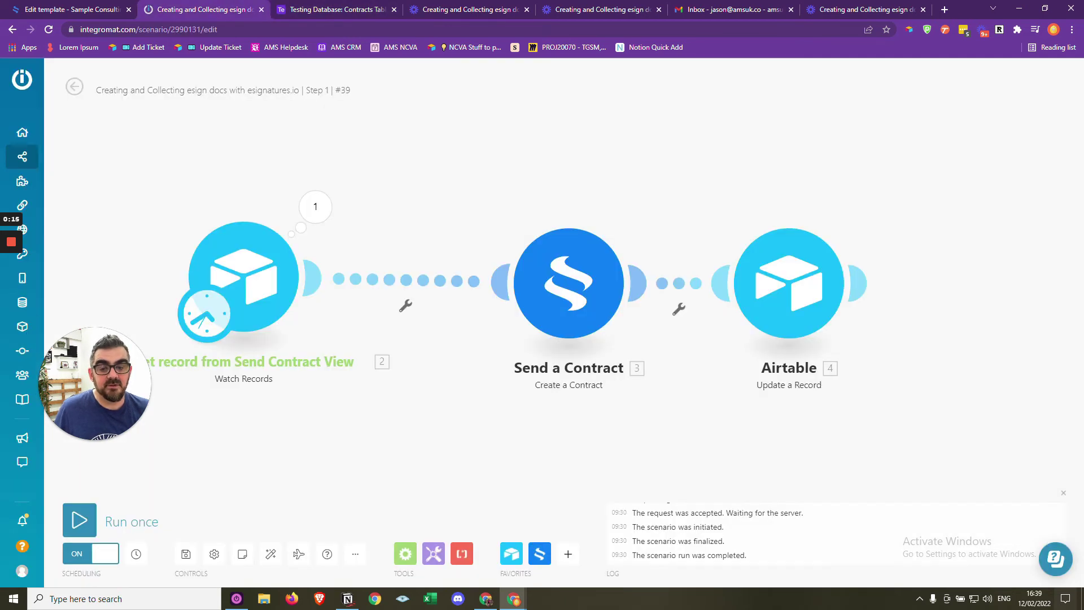
click(80, 519)
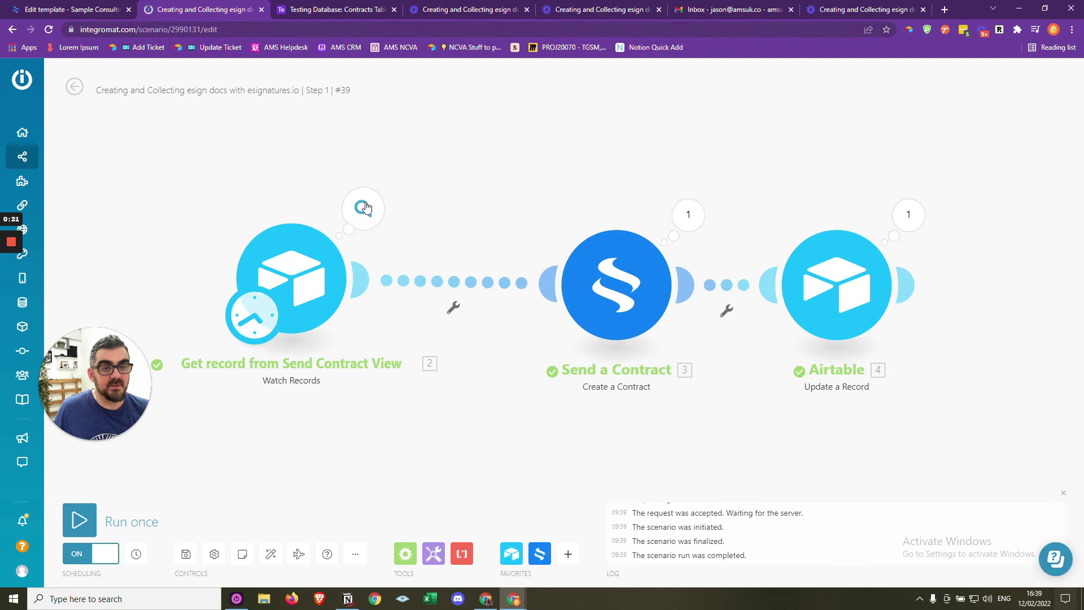
click(363, 208)
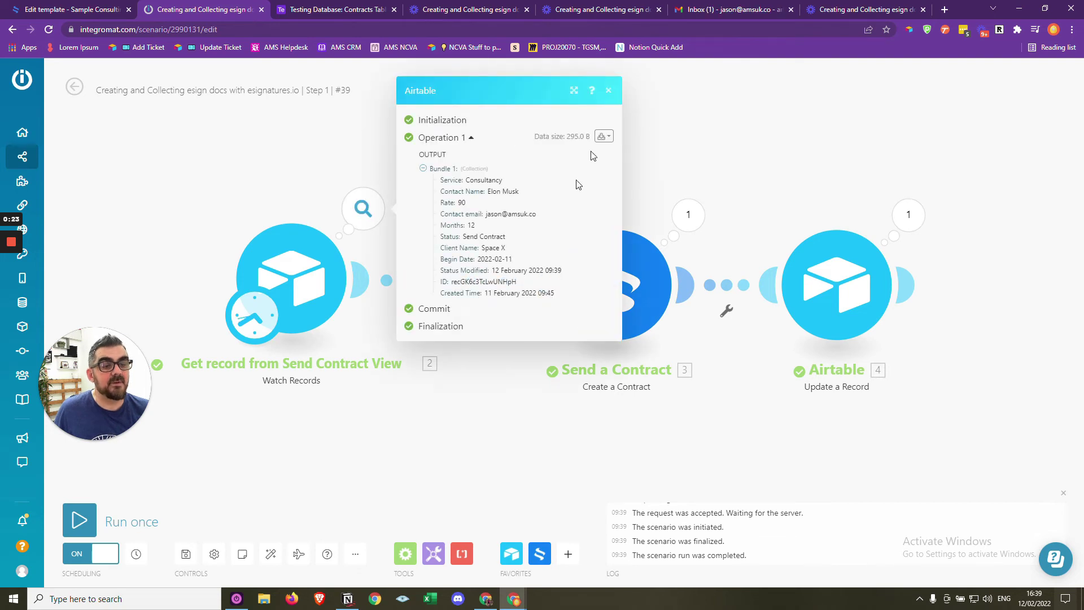
click(608, 90)
click(687, 213)
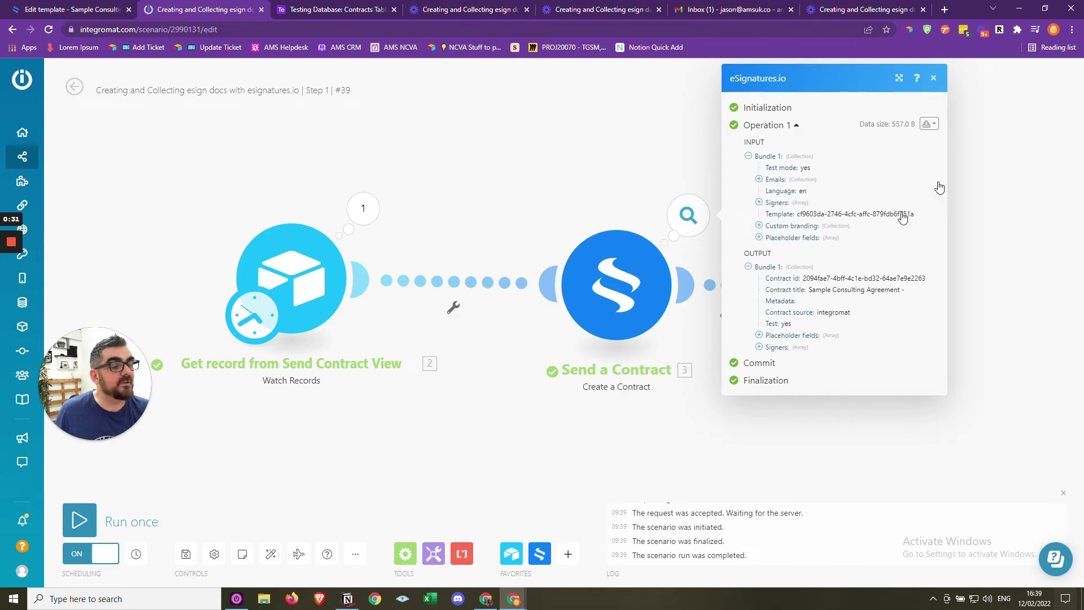
click(933, 78)
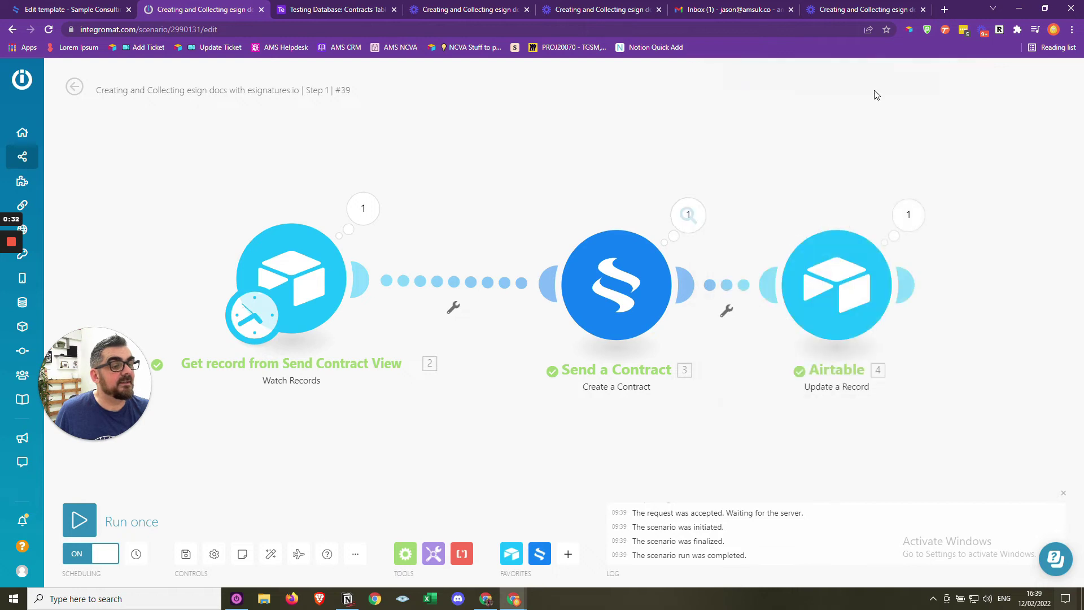
click(906, 216)
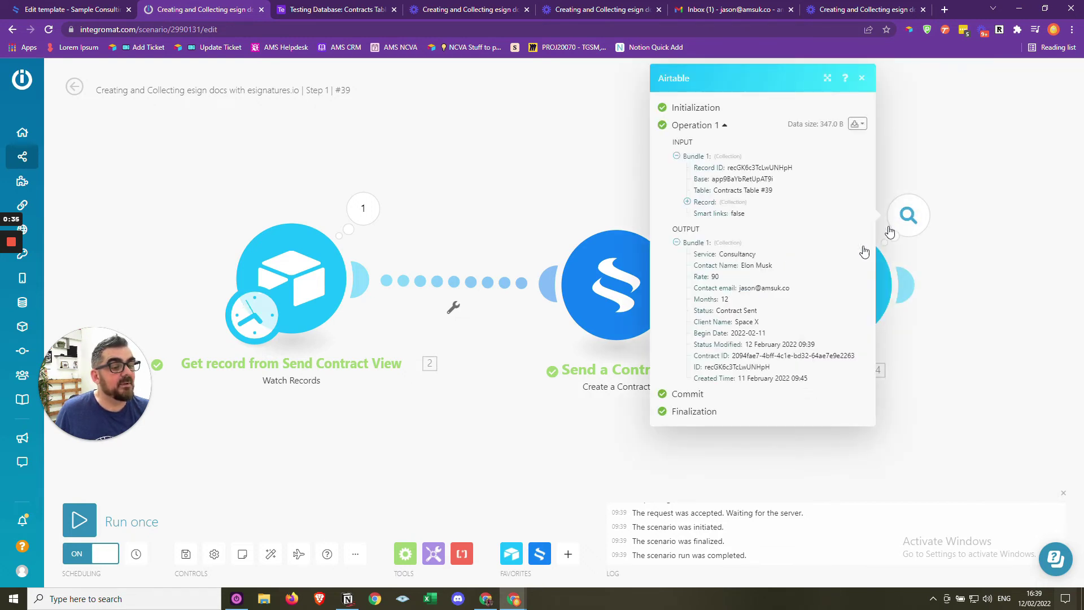
triple_click(801, 355)
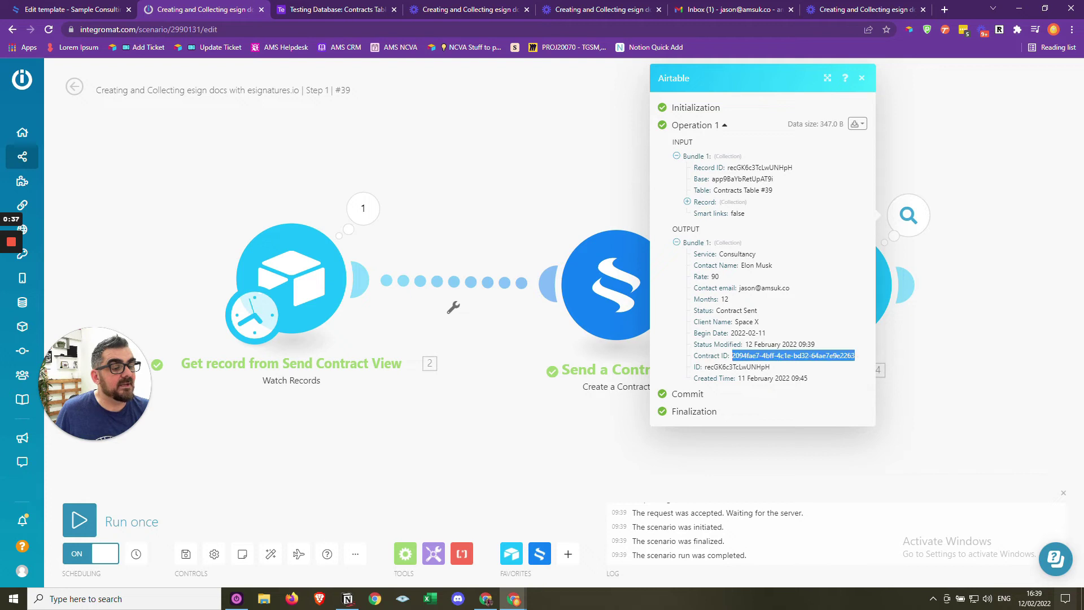
click(997, 234)
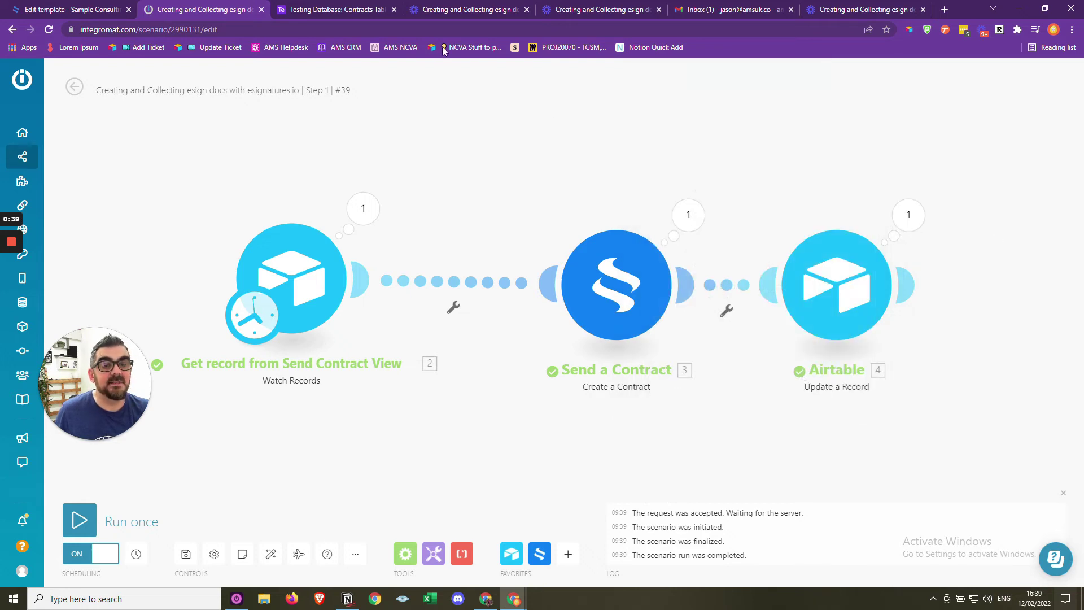
Widen the Contract ID column in Airtable's Contracts Table #39 to fit the full ID, and switch to the Gmail inbox
click(323, 8)
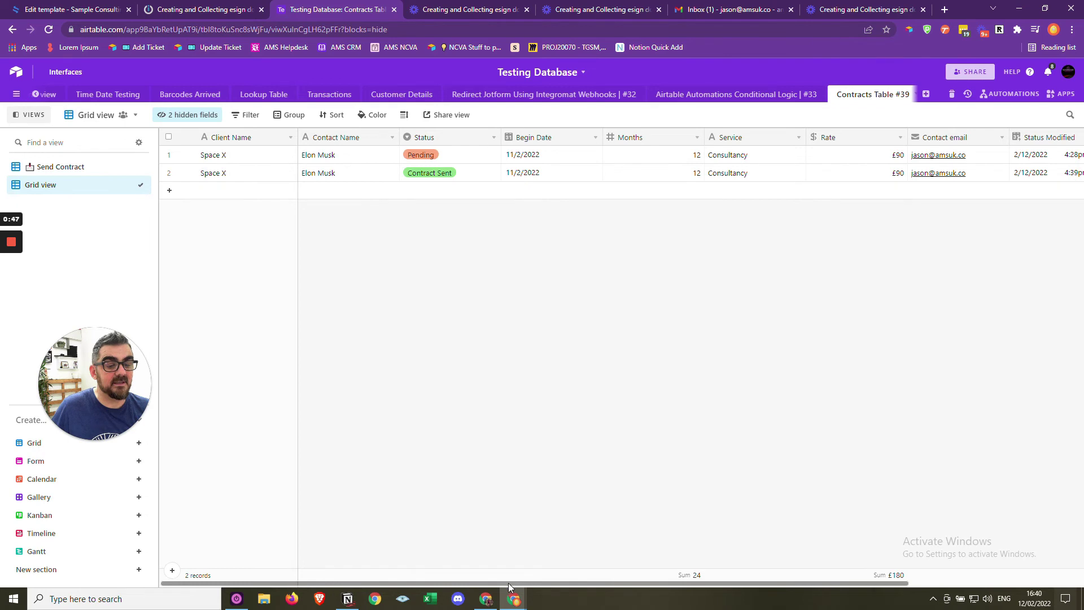
drag(508, 587, 878, 577)
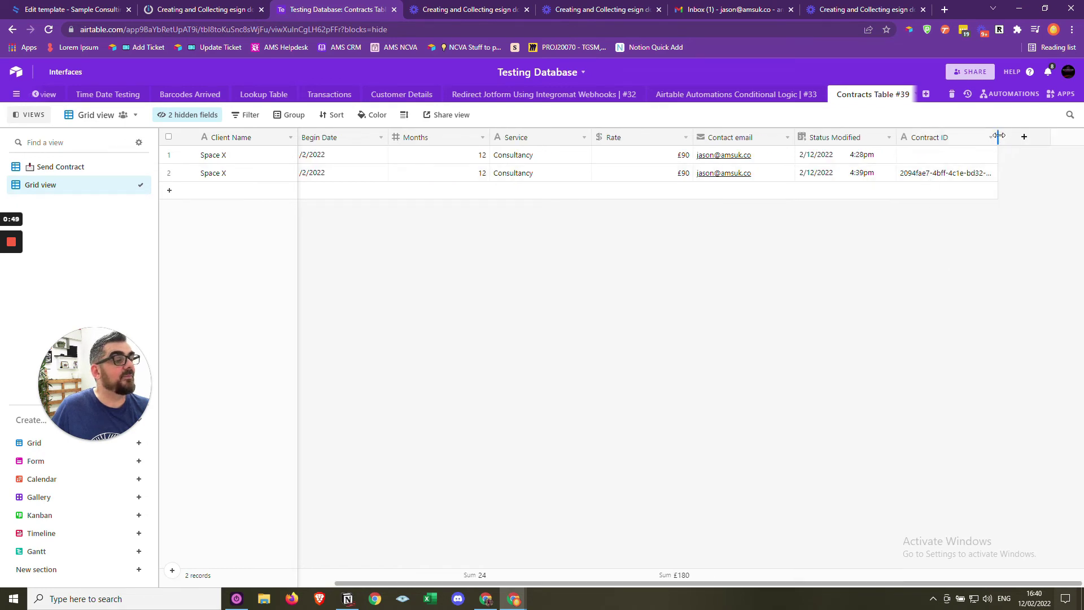
drag(997, 137, 1079, 138)
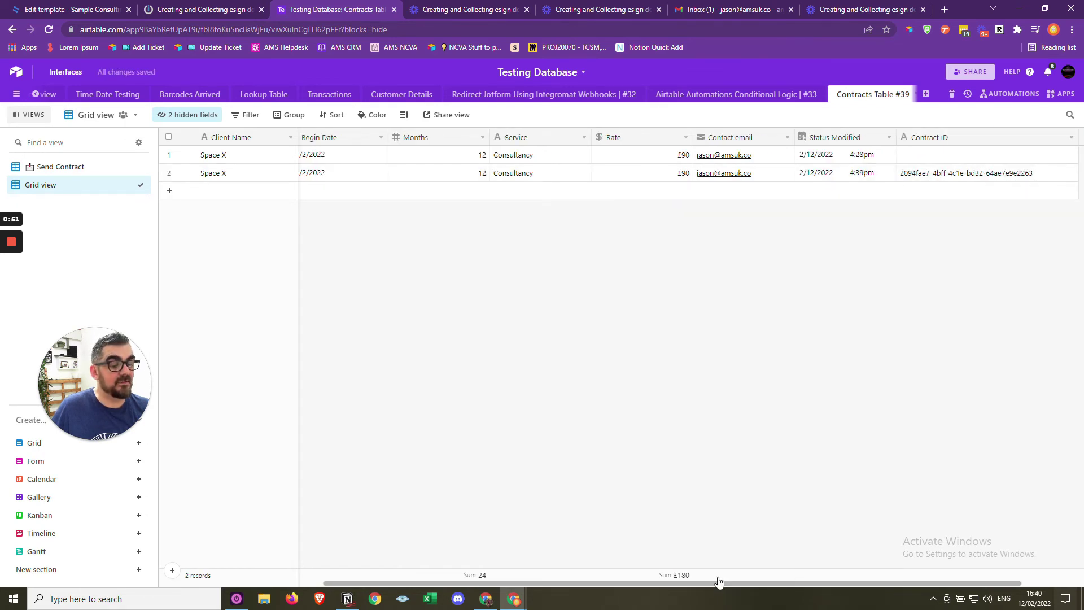
drag(719, 584, 720, 584)
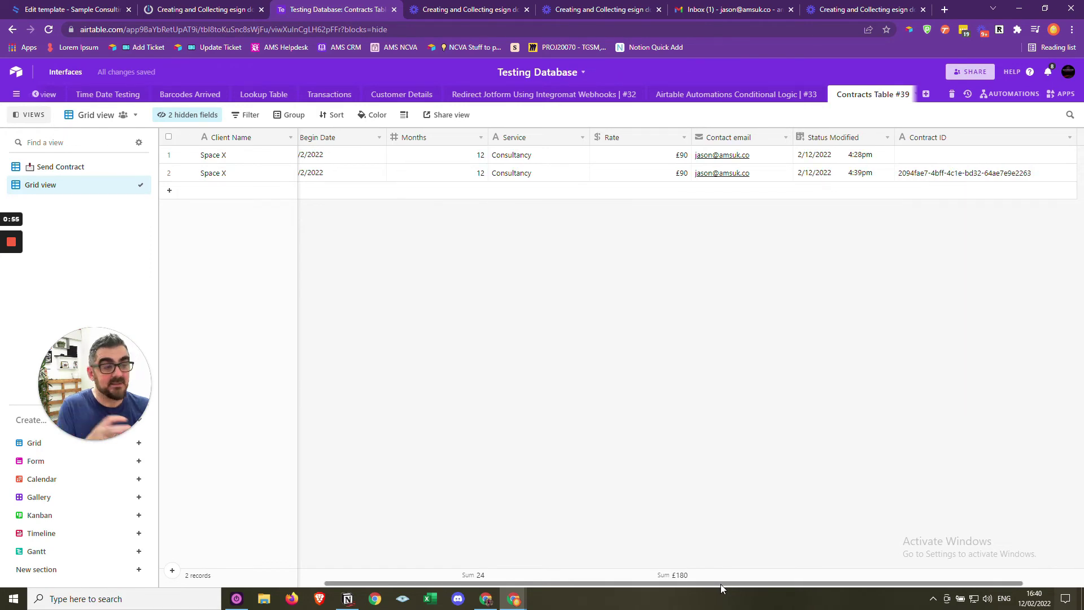
drag(720, 583, 557, 583)
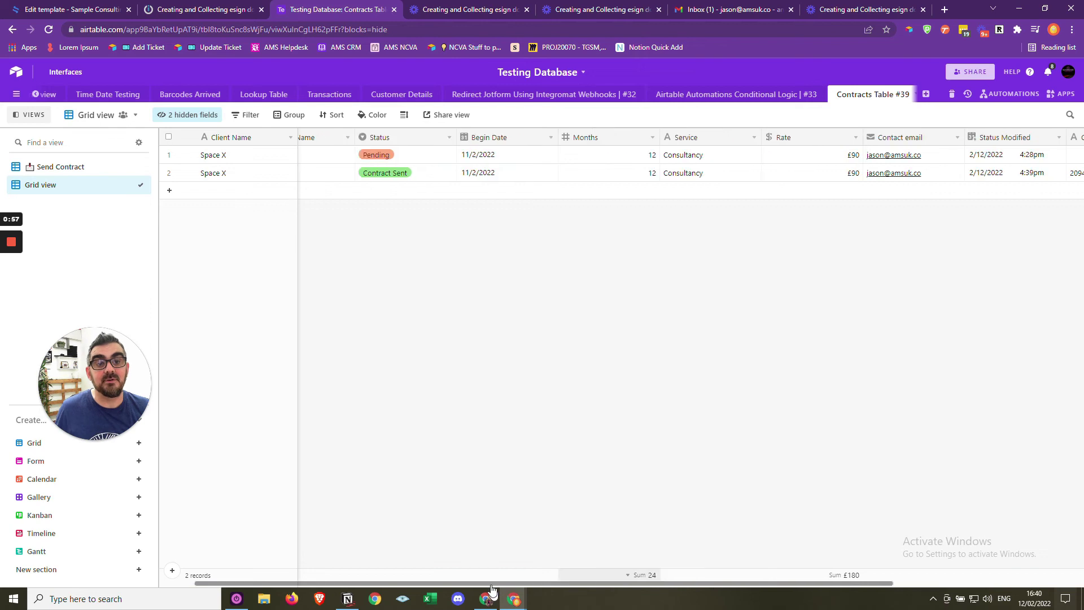
click(700, 9)
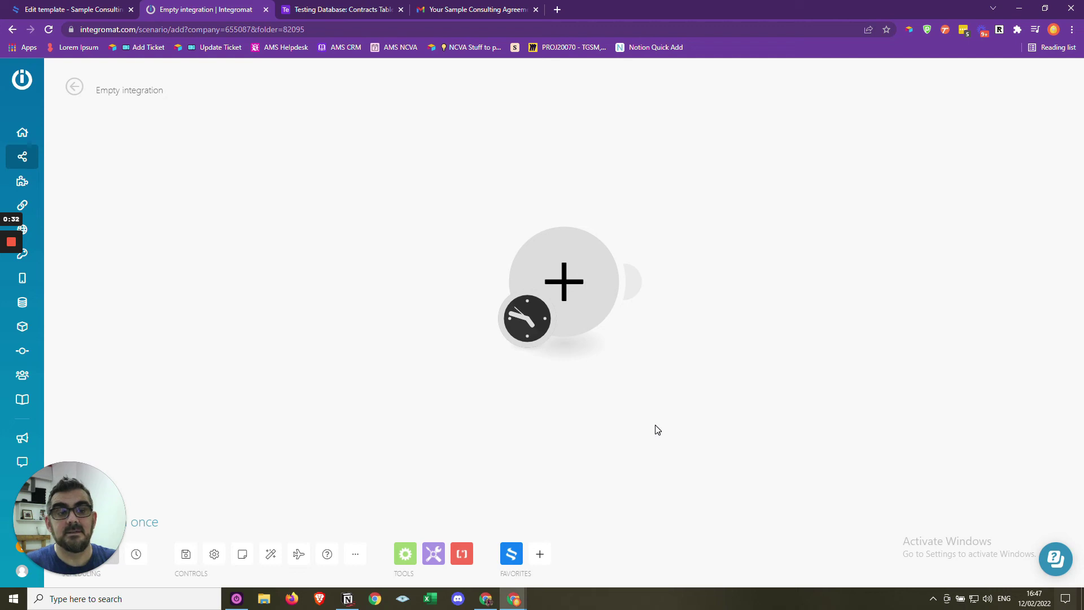
Add the eSignatures.io Watch Contract Signed trigger to the empty Integromat scenario
click(579, 288)
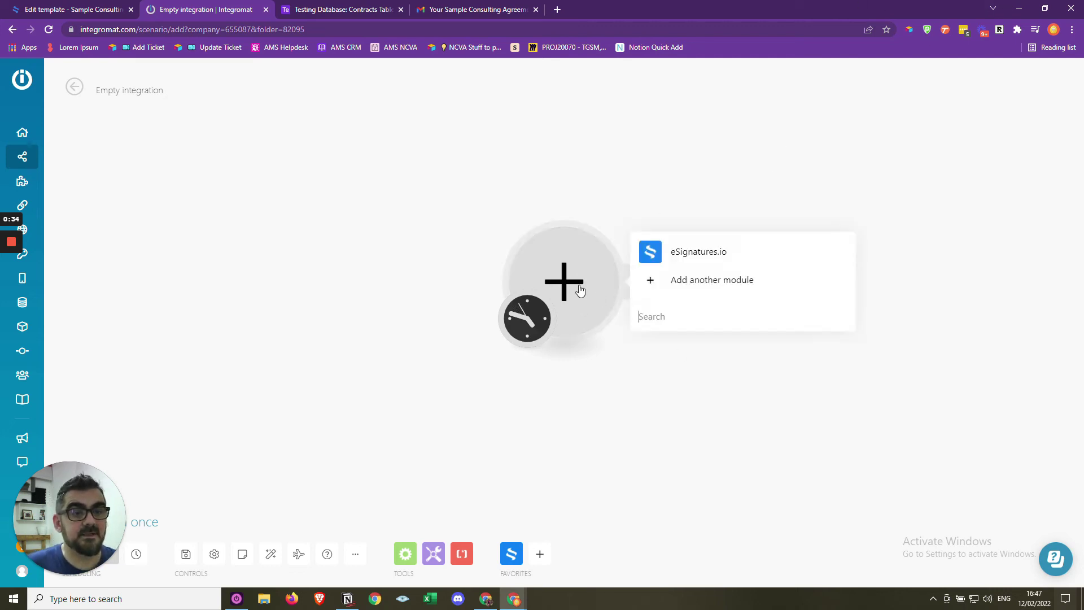
click(685, 255)
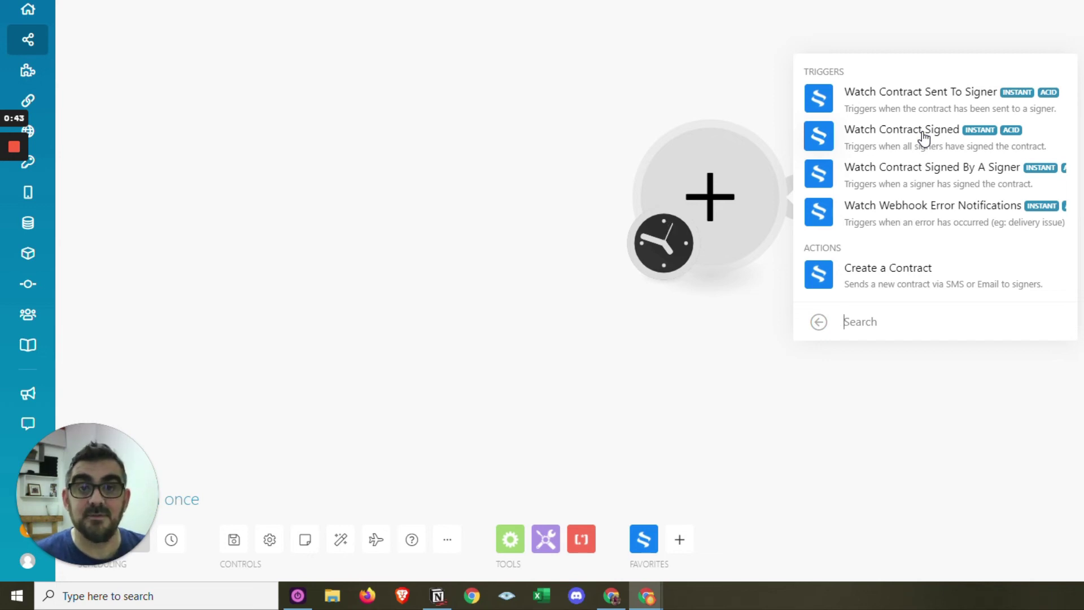
click(924, 137)
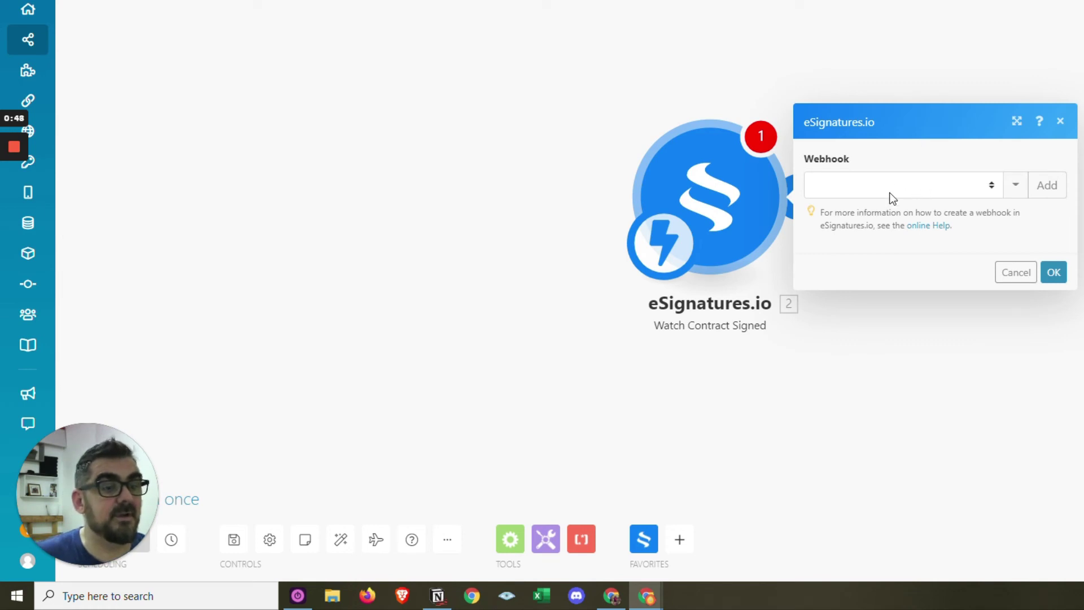
Check the name and connection settings for a new webhook without saving it, and open the existing Step 2 scenario
click(1048, 187)
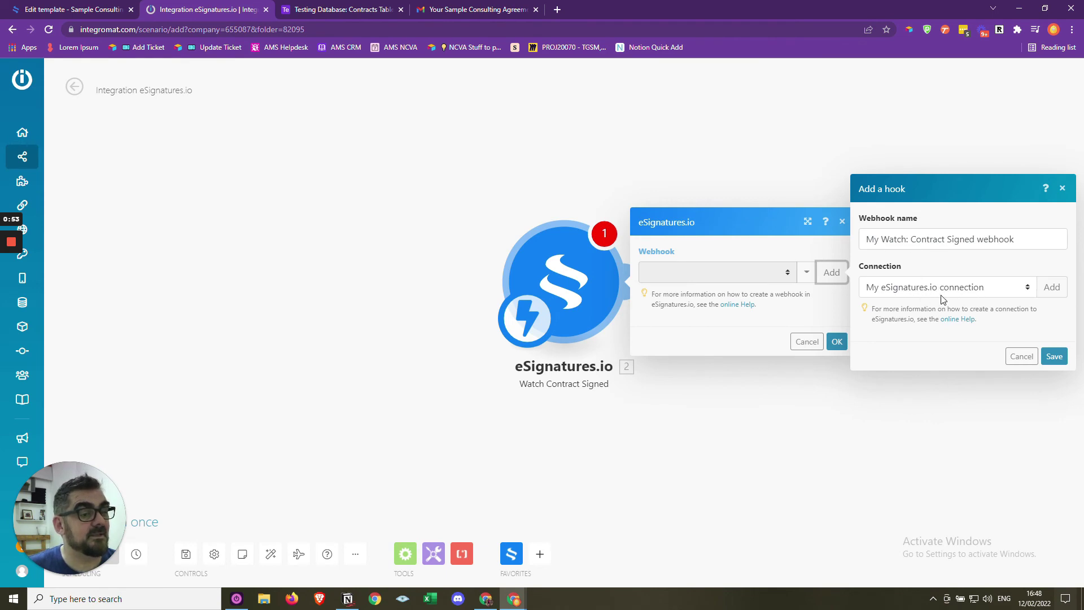
click(1019, 356)
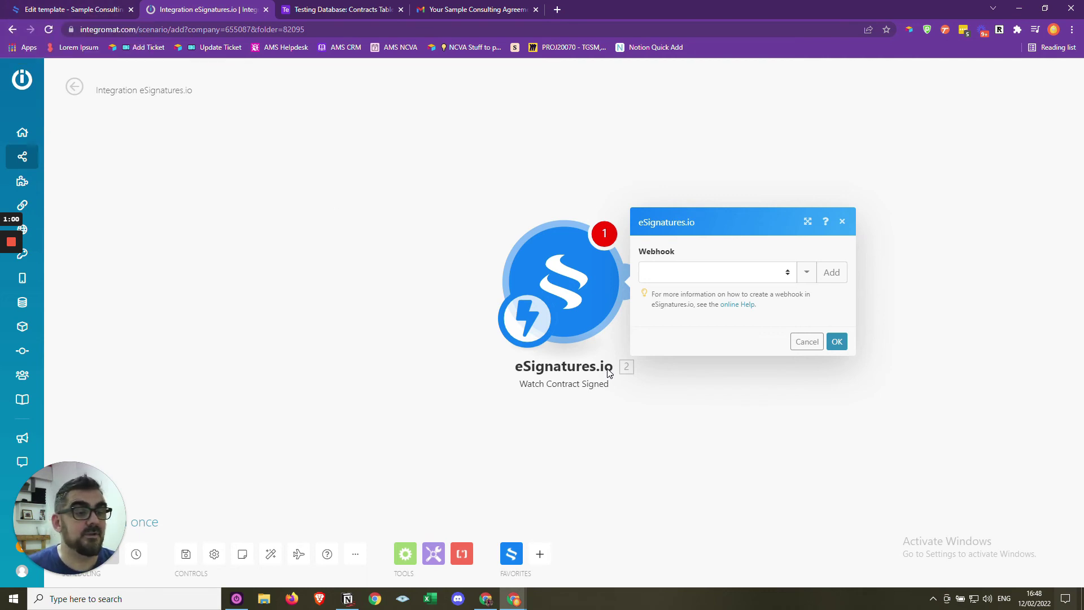
click(807, 341)
mouse_move(601, 341)
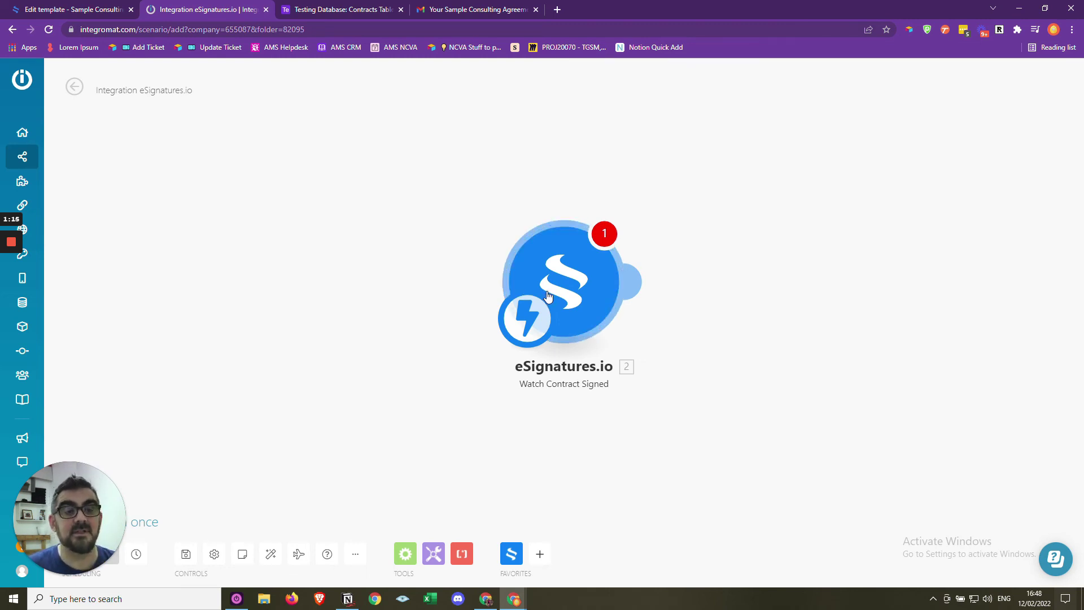
click(22, 157)
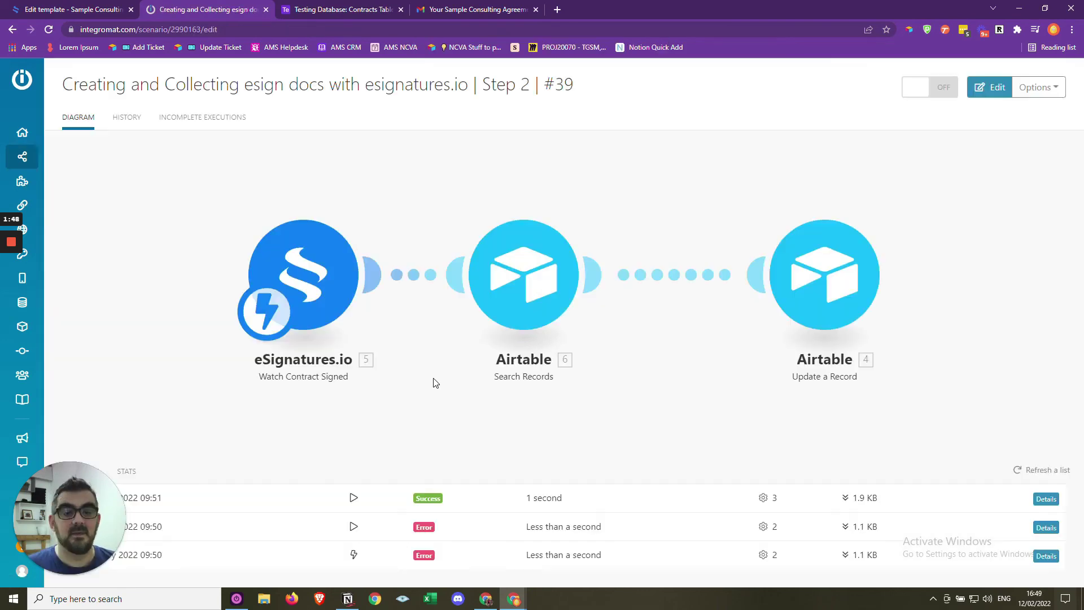
Review the Step 2 scenario's Search Records module and its Contract ID formula, comparing it with the Contract ID column in Airtable's Contracts Table #39
click(312, 273)
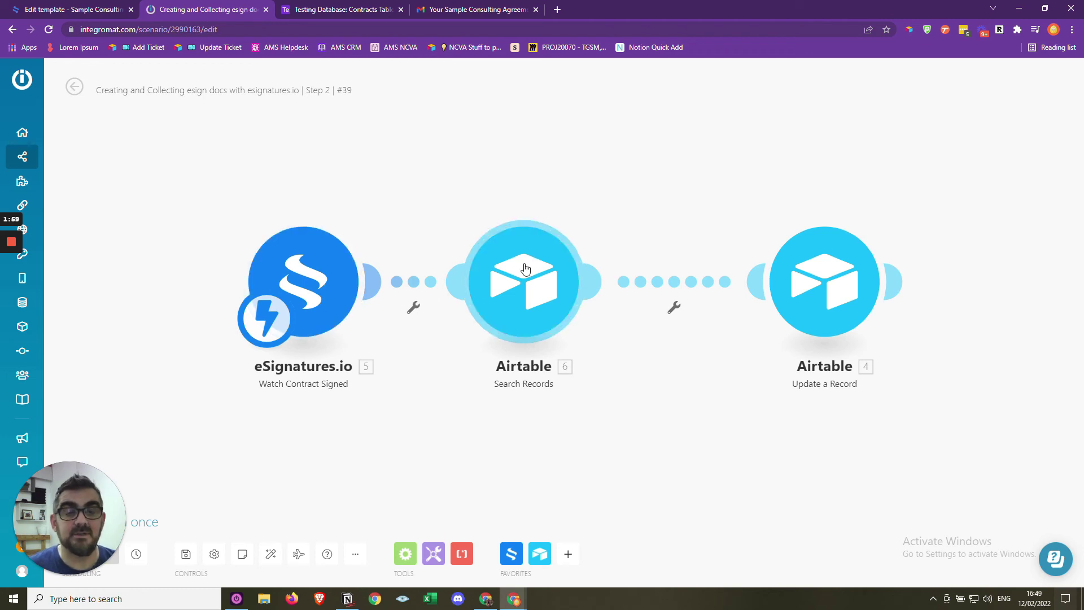
click(549, 279)
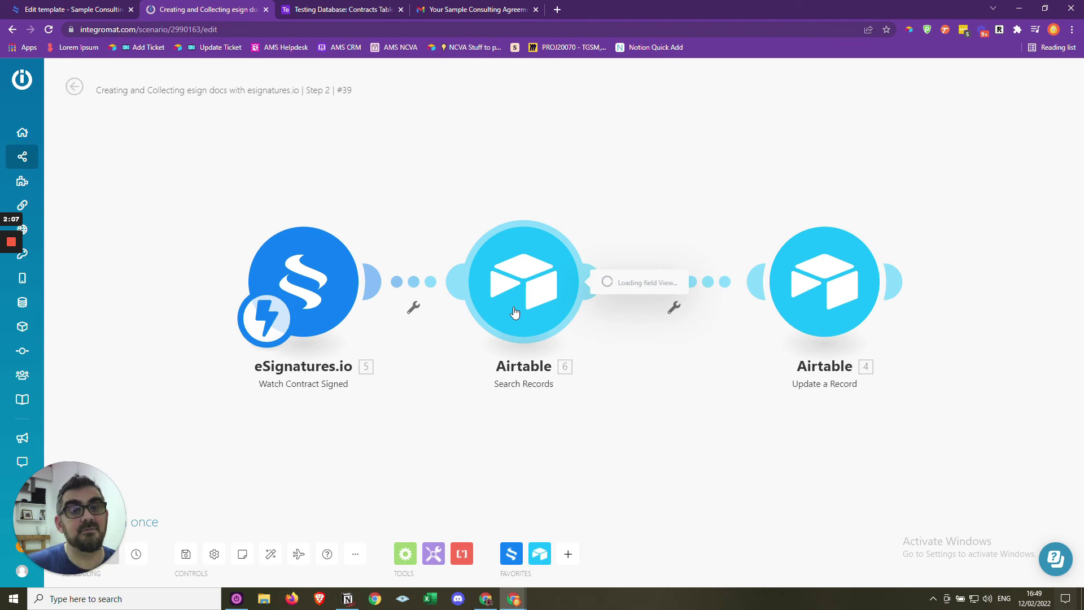
click(312, 10)
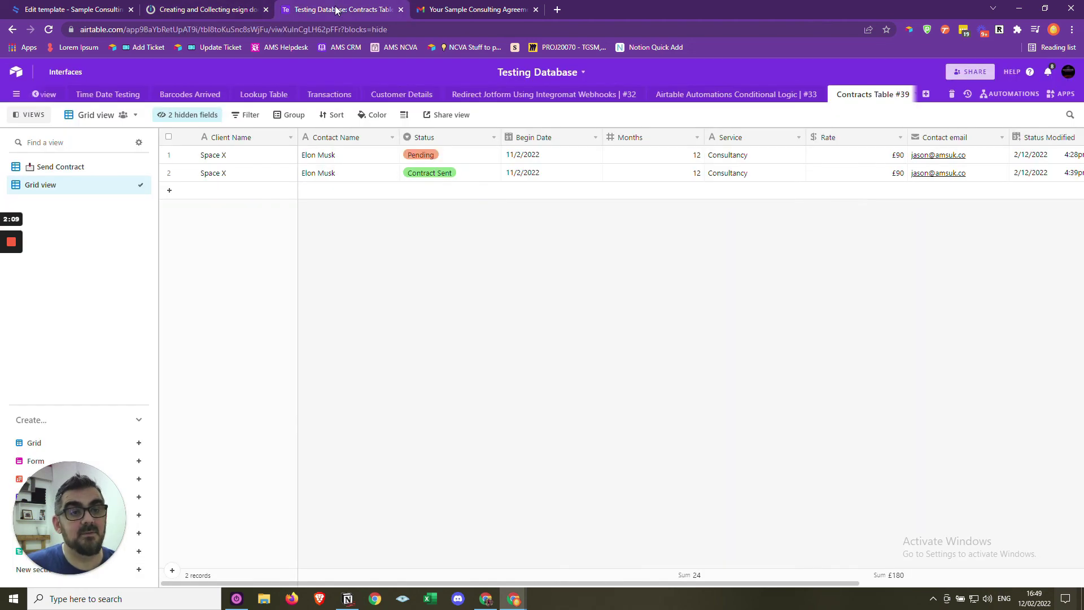
drag(602, 584, 796, 583)
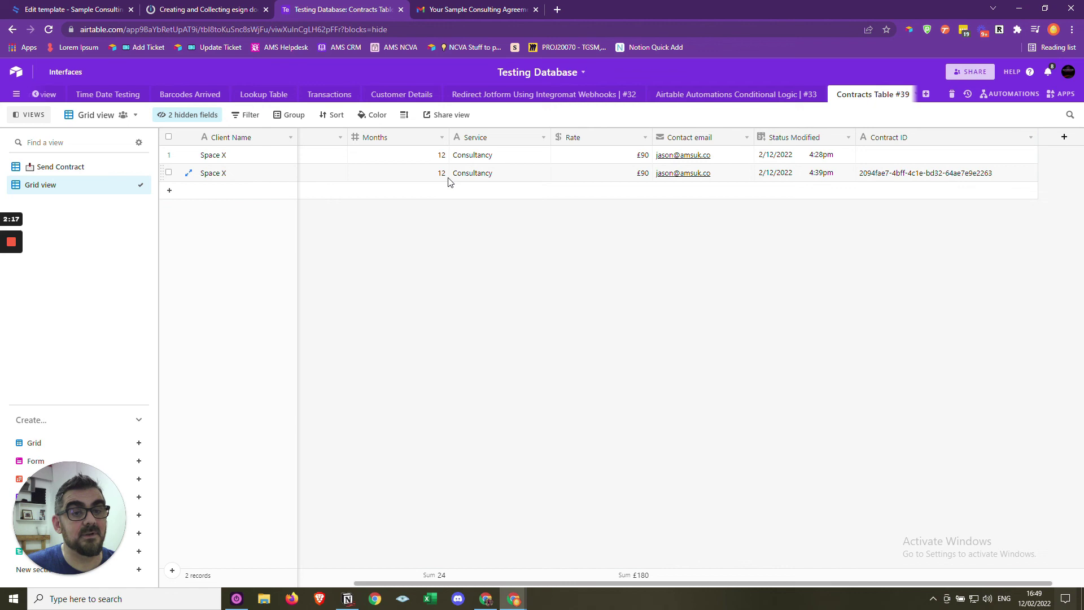
click(209, 9)
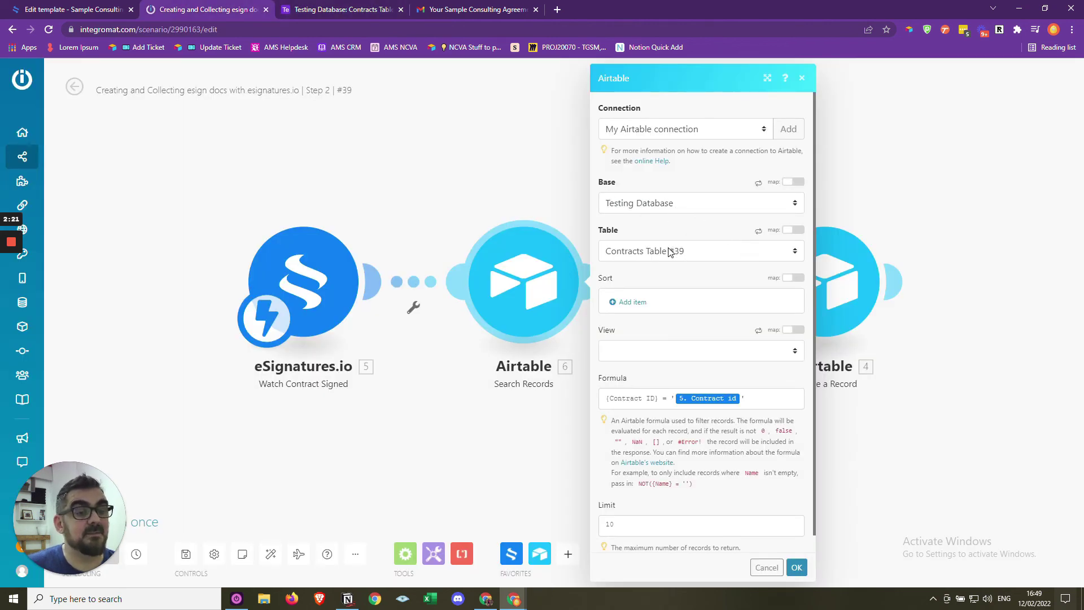
scroll(654, 401, down, 1)
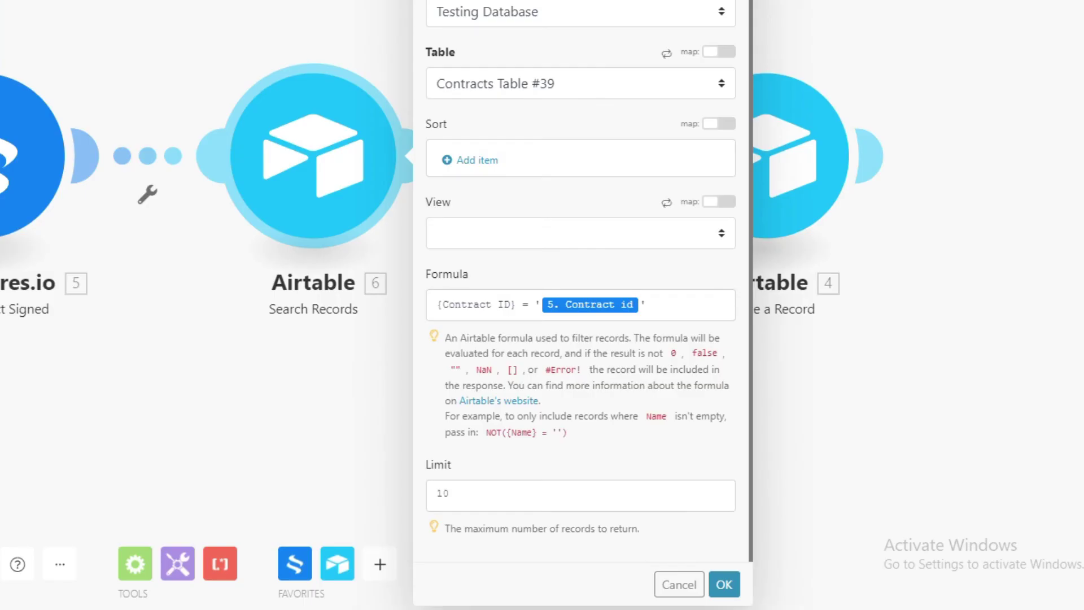
drag(437, 304, 515, 304)
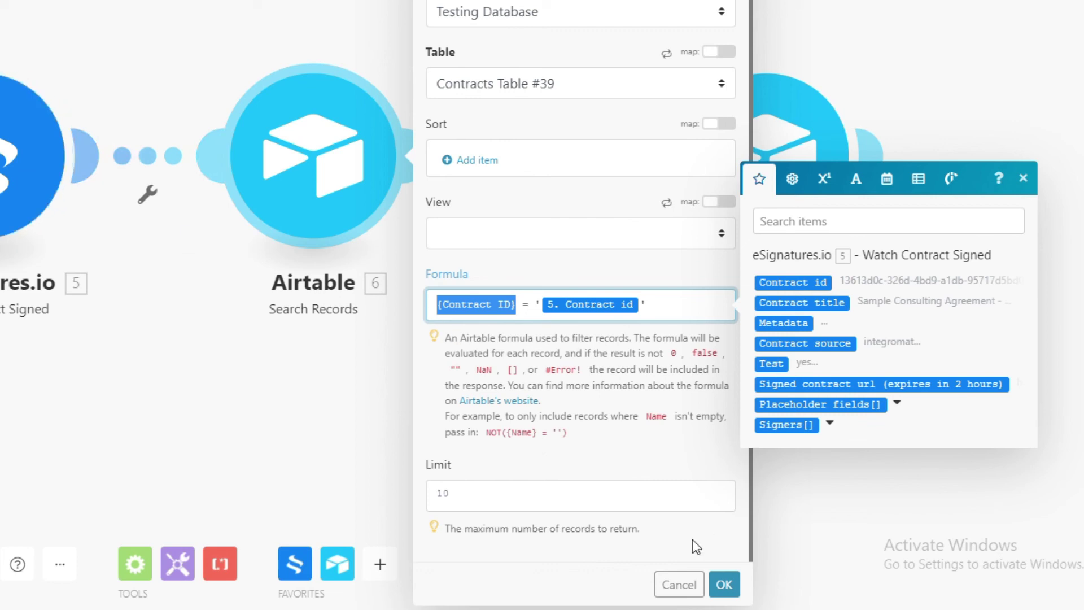
click(723, 583)
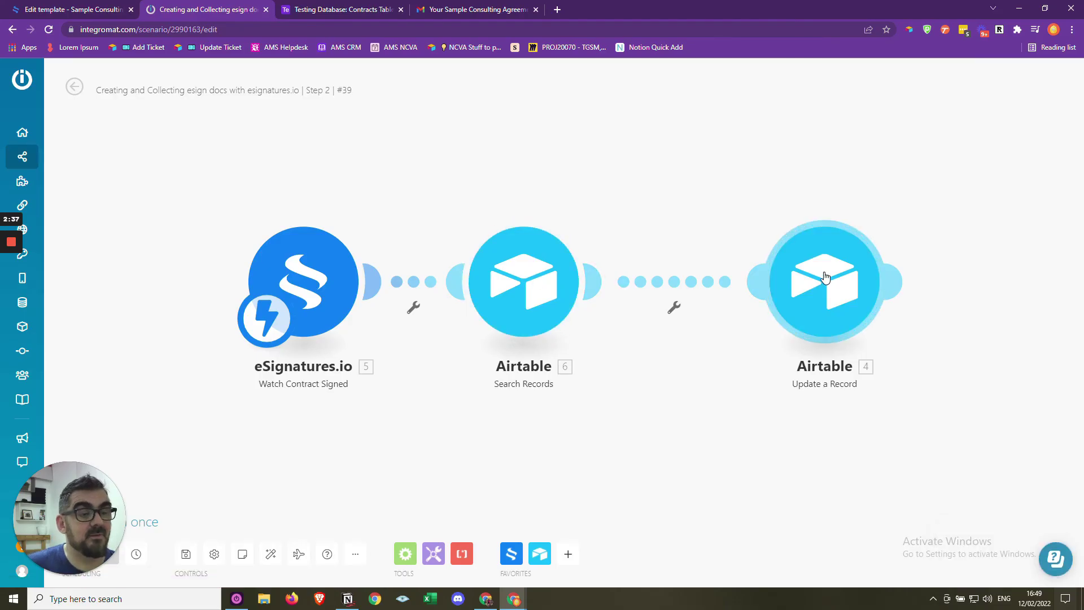
Review the Update a Record module's Record ID mapping and Status value in the Step 2 scenario
click(824, 277)
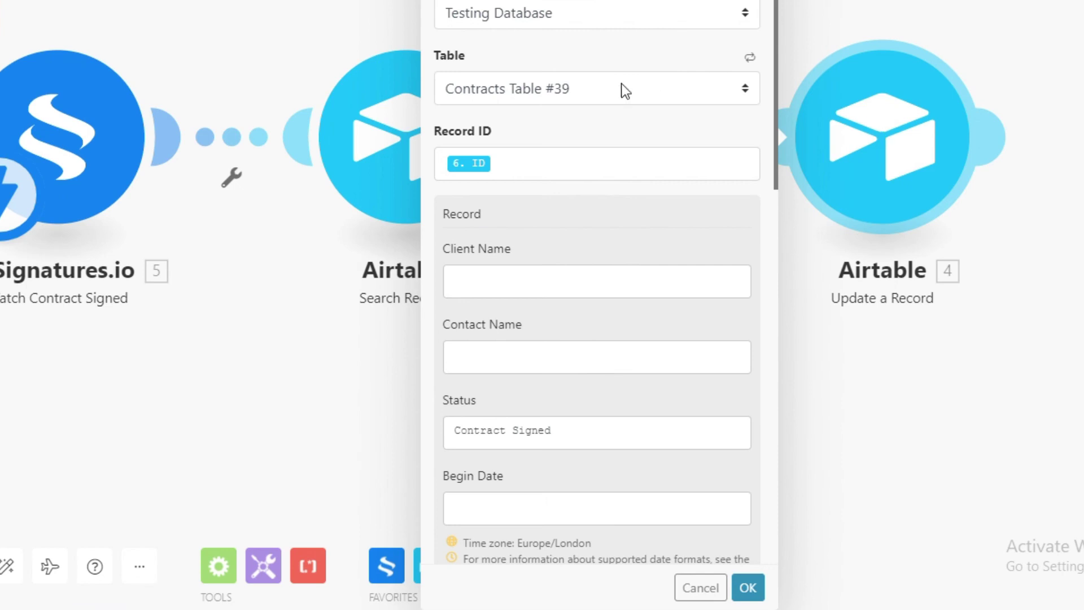
scroll(592, 213, down, 5)
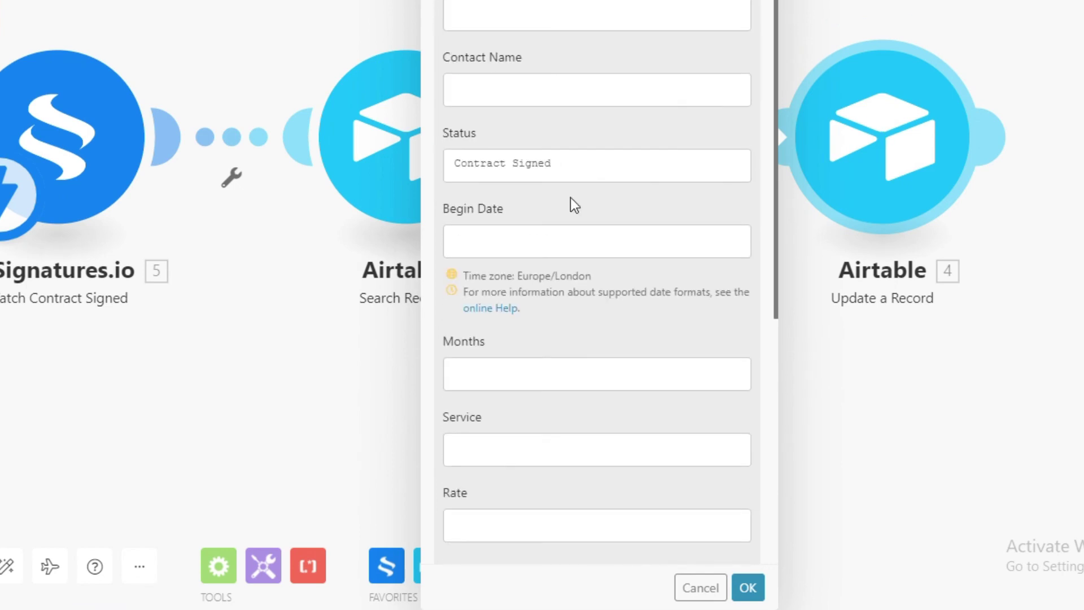
click(748, 587)
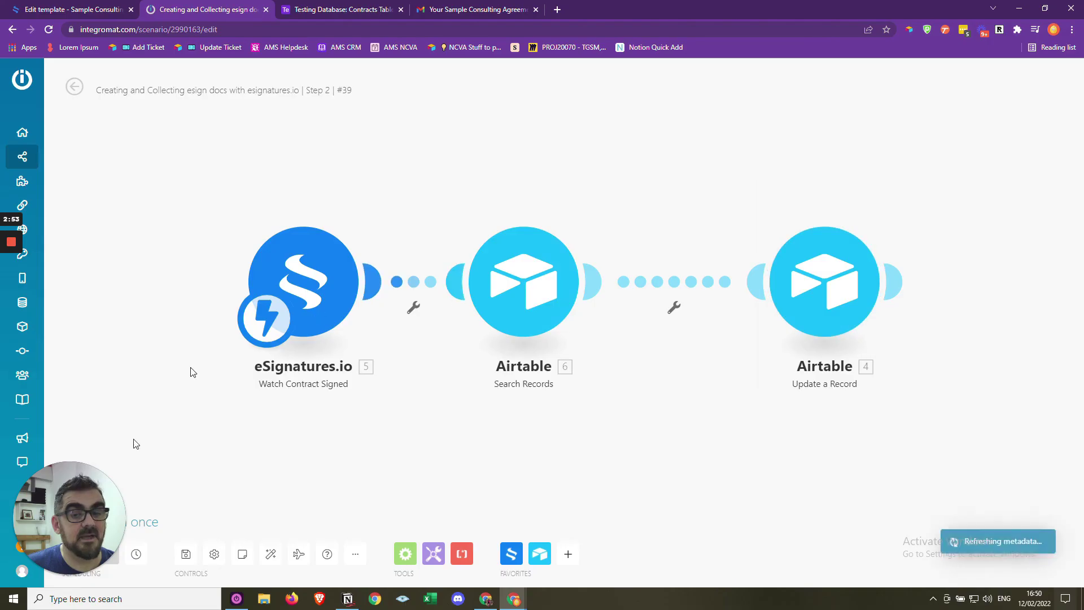
Turn on scheduling for the Step 2 scenario and open the Sample Consulting Agreement for signing from its Gmail message
drag(79, 485, 110, 330)
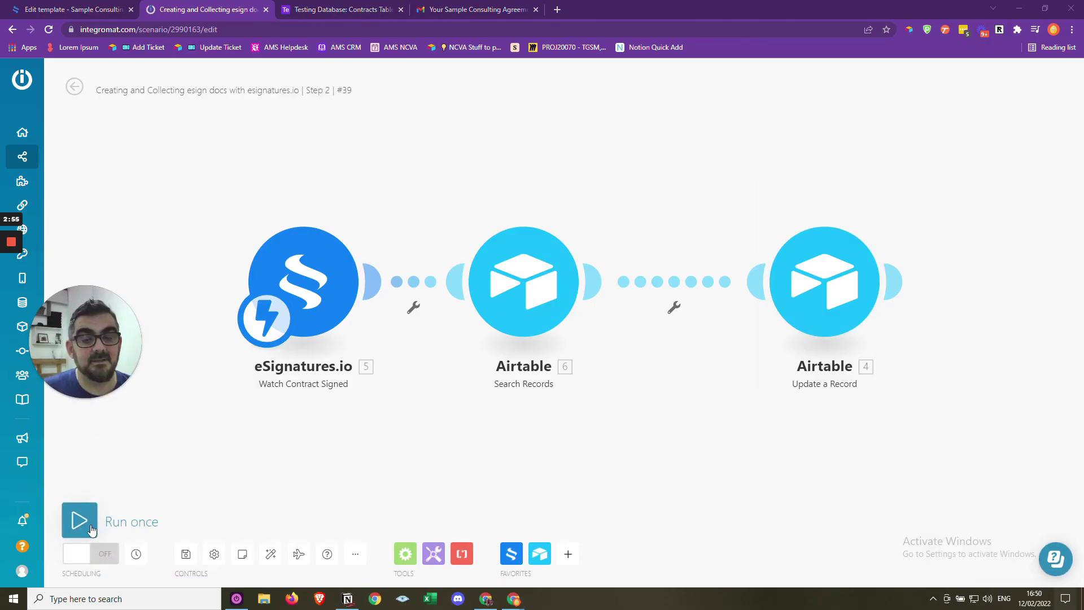
click(105, 553)
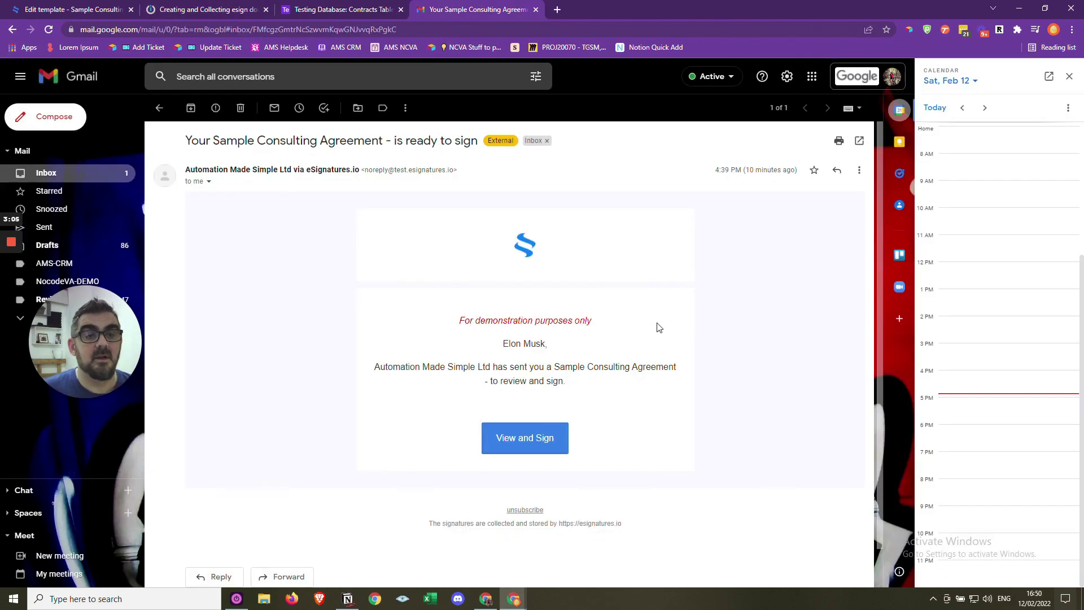
click(505, 443)
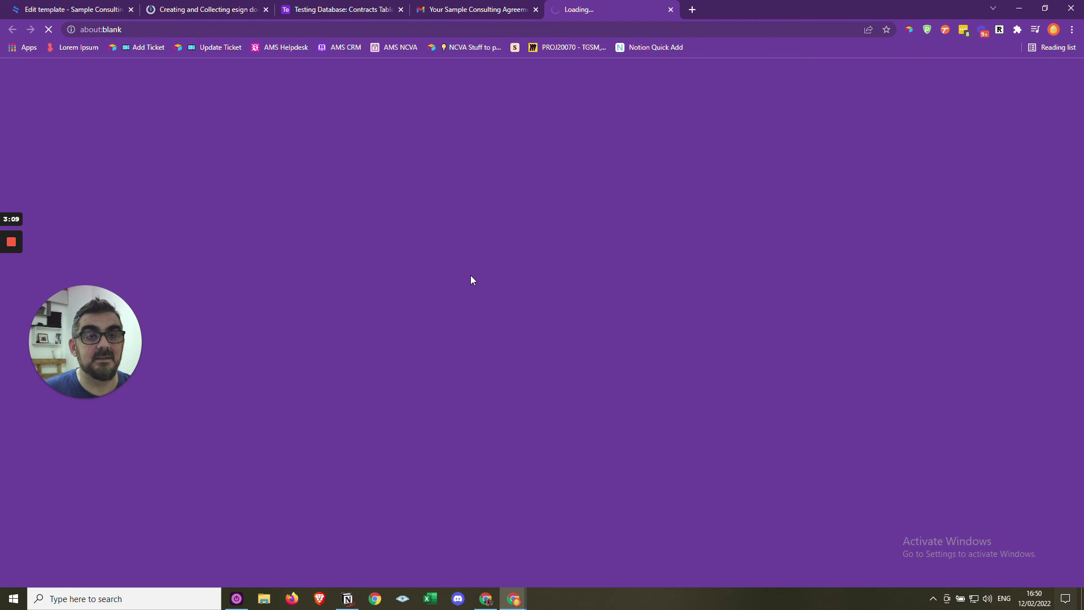
Check the Status of the second Space X record in Airtable's Contracts Table #39, and return to the agreement's signing page
click(341, 9)
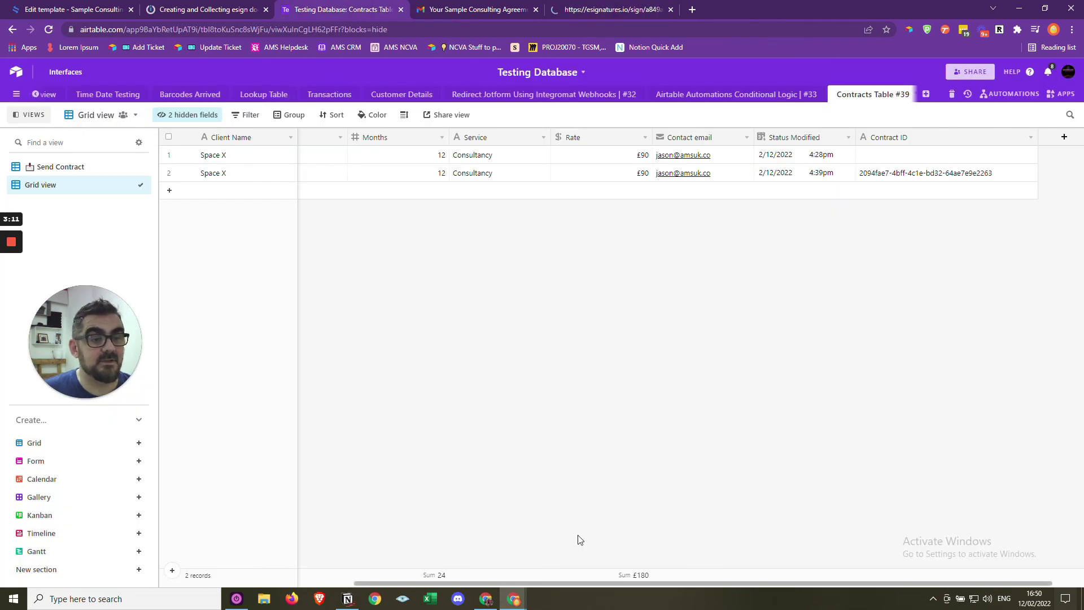
drag(488, 583, 346, 598)
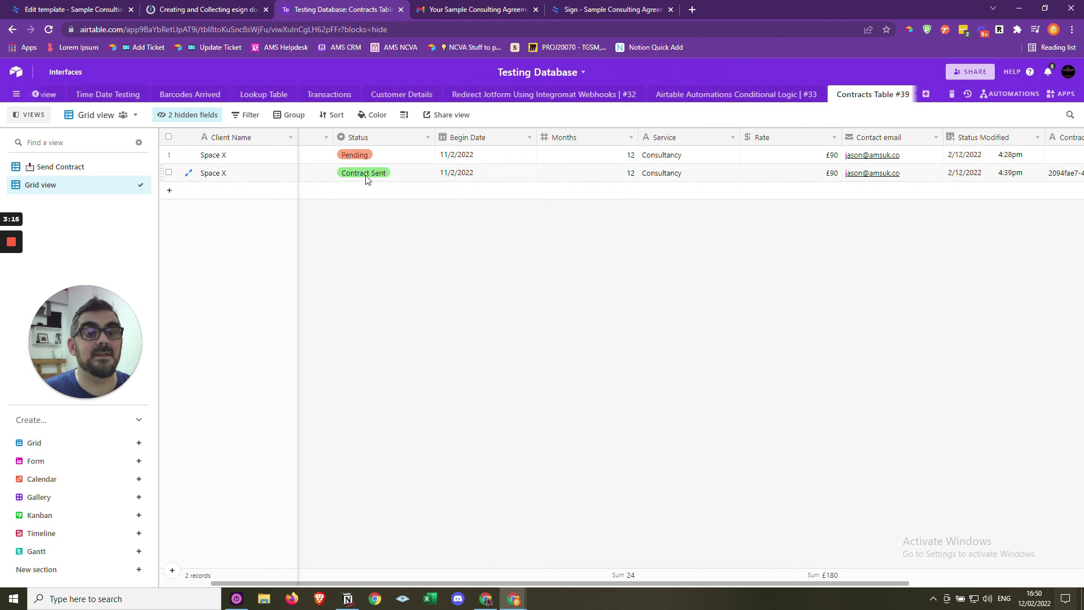
click(482, 10)
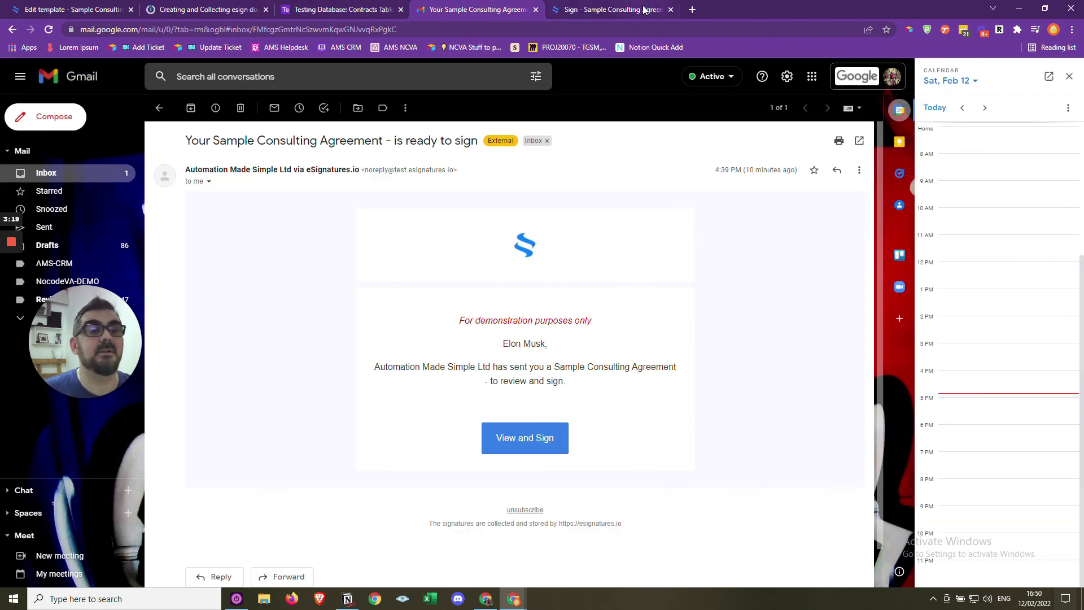
click(644, 10)
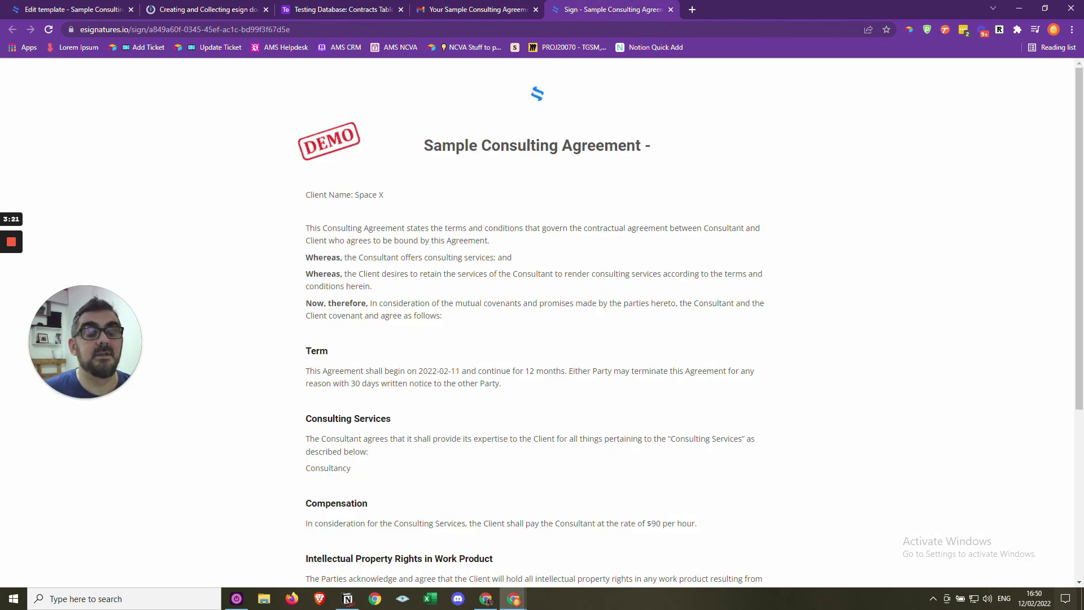
Check the client name, begin date, number of months and service filled into the Sample Consulting Agreement
drag(388, 197, 355, 195)
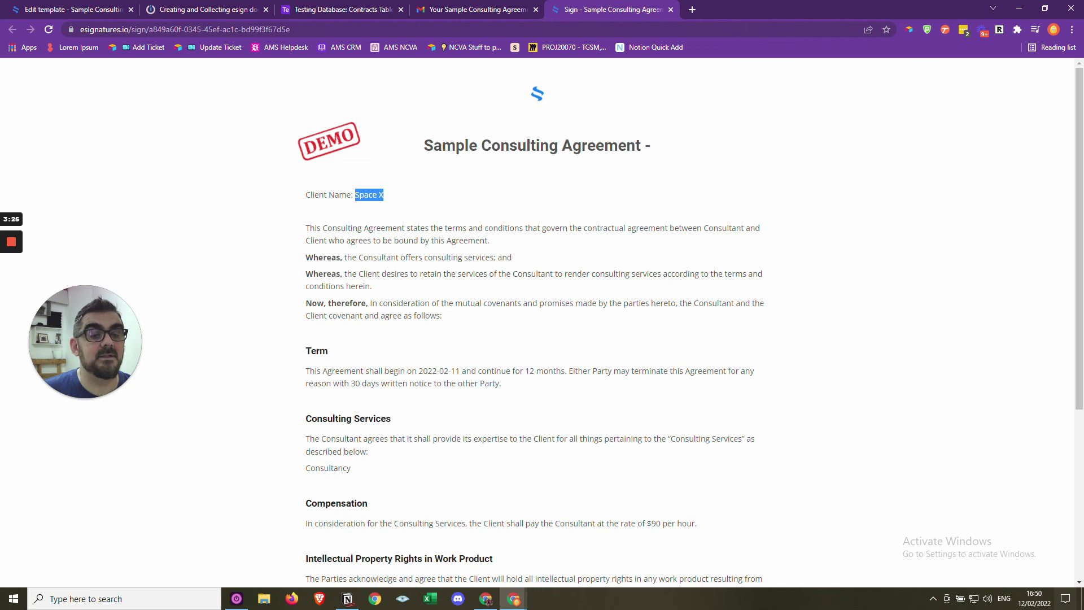
drag(460, 371, 418, 371)
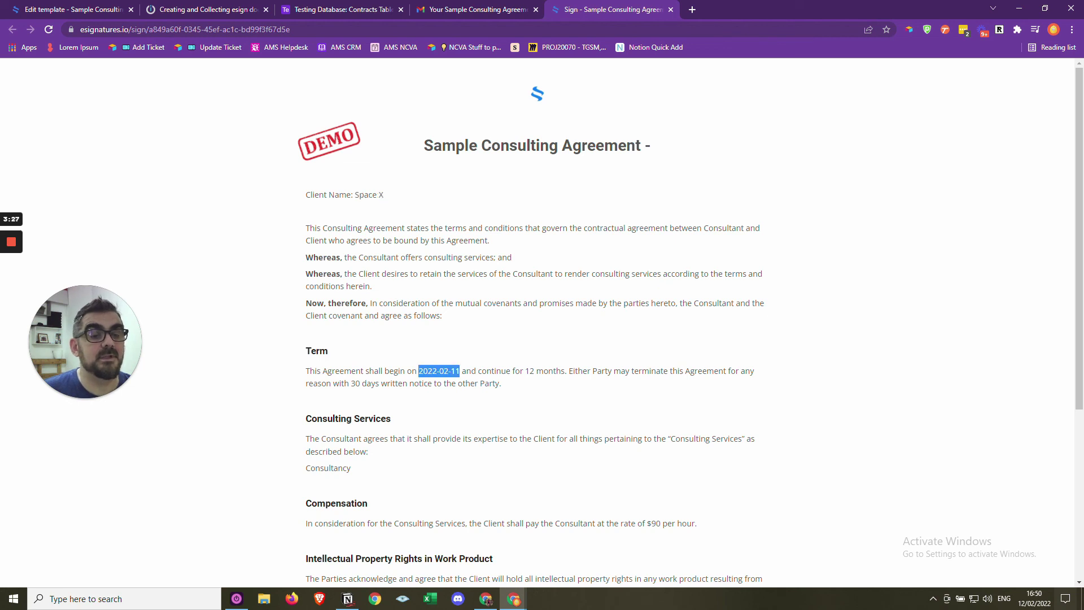
double_click(529, 370)
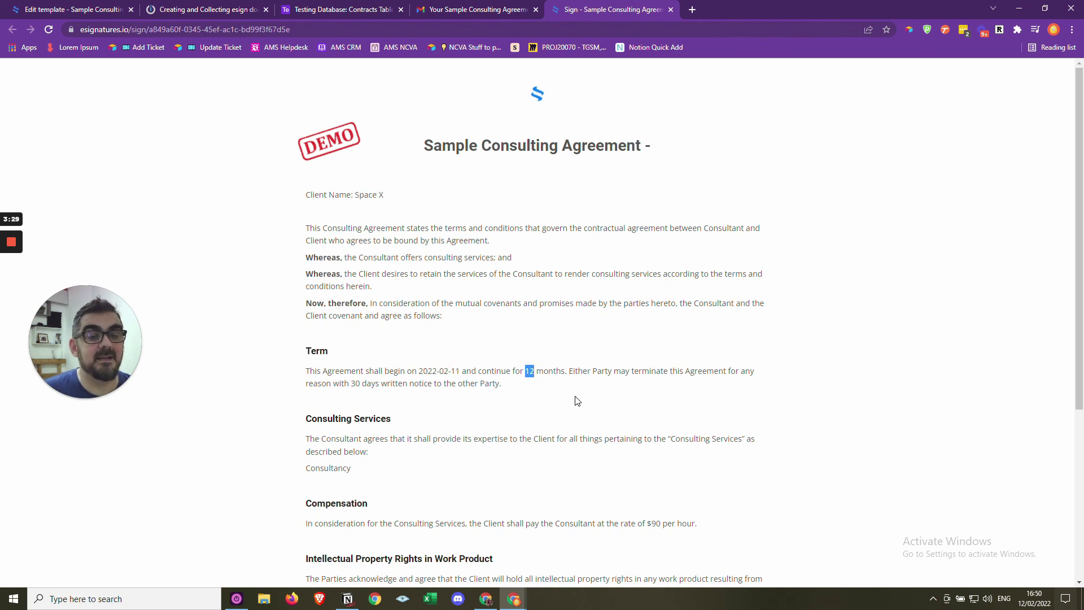
scroll(462, 330, down, 3)
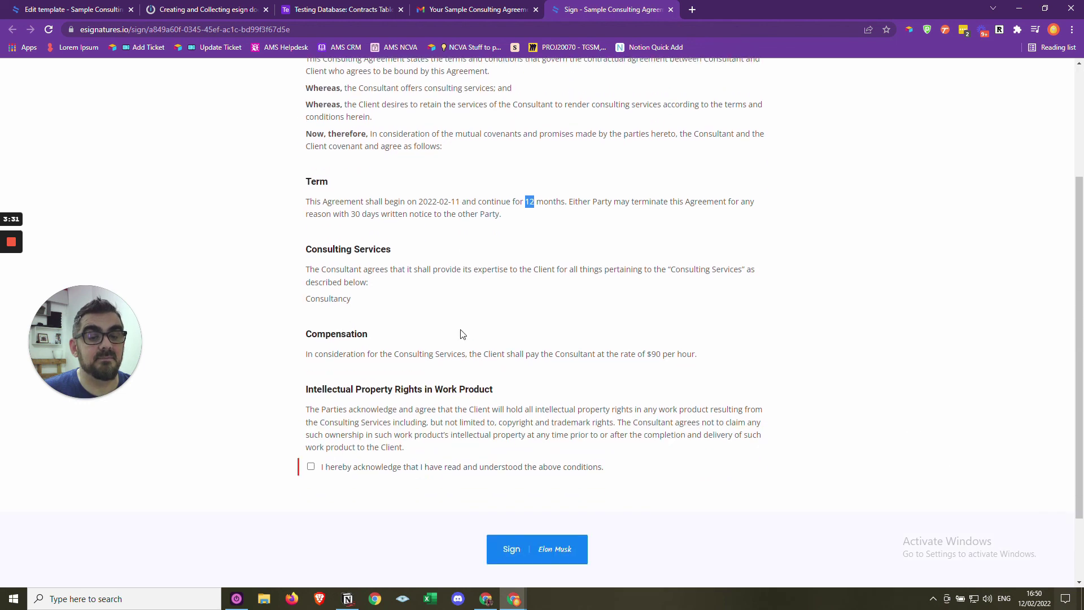
drag(357, 303, 299, 308)
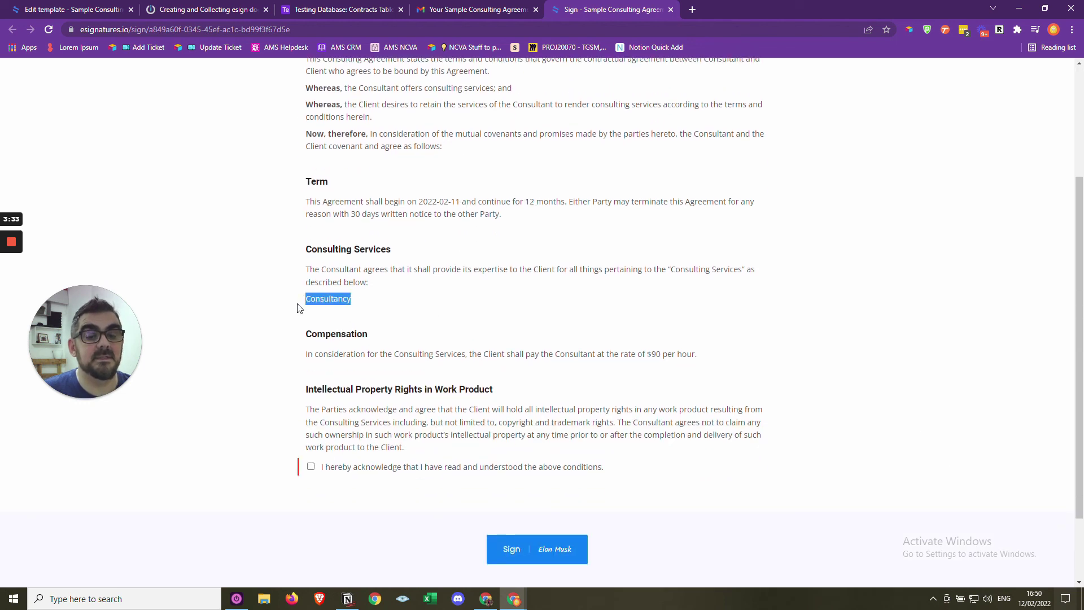
Acknowledge the agreement's conditions, sign it, and check the record's Status in Airtable's Contracts Table #39
click(311, 467)
scroll(497, 445, down, 1)
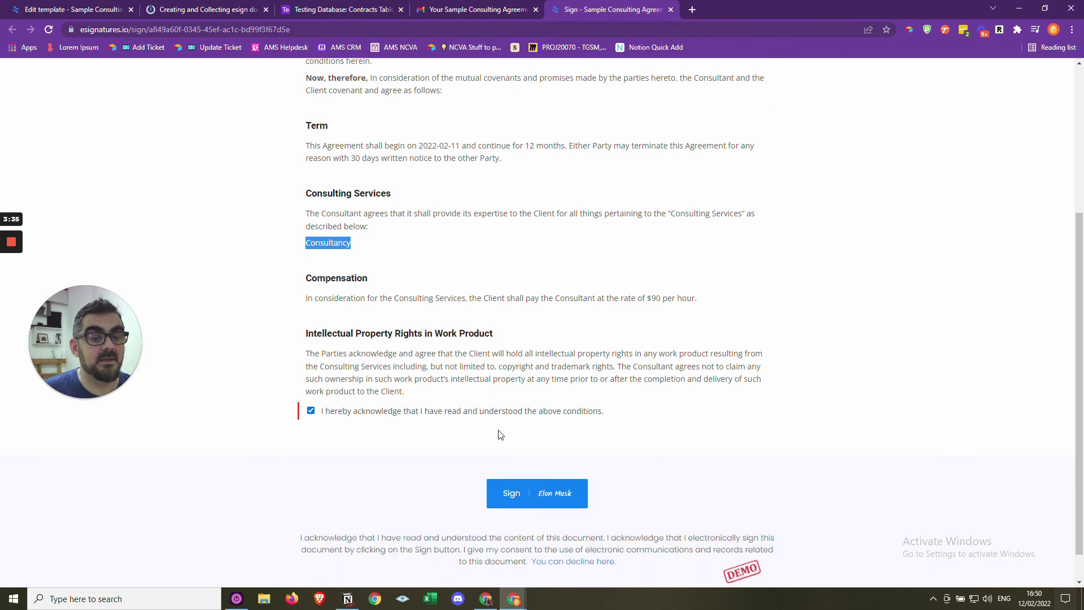
click(528, 494)
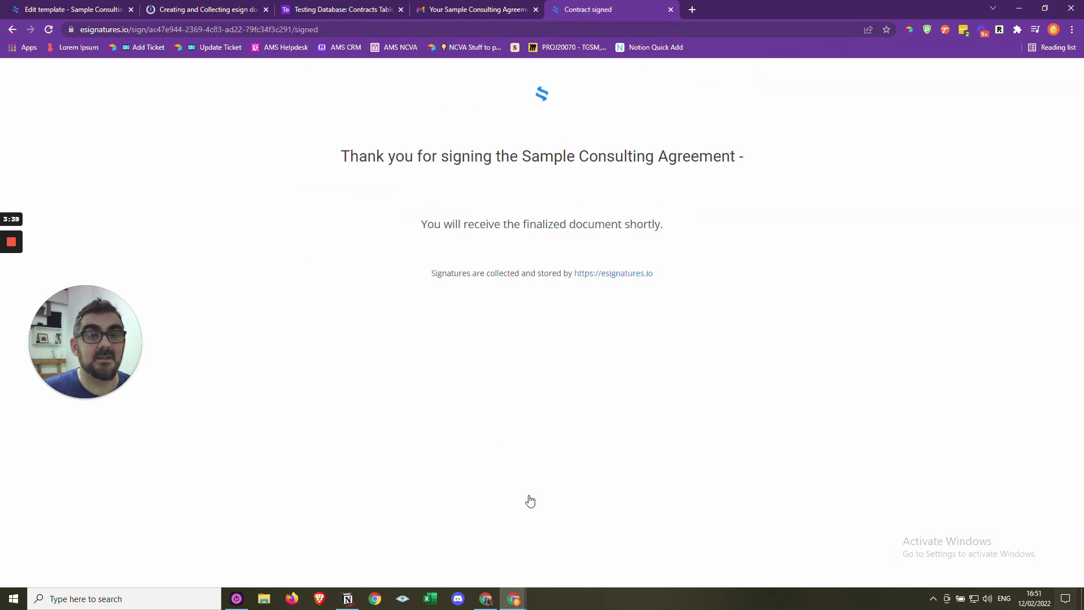
click(361, 9)
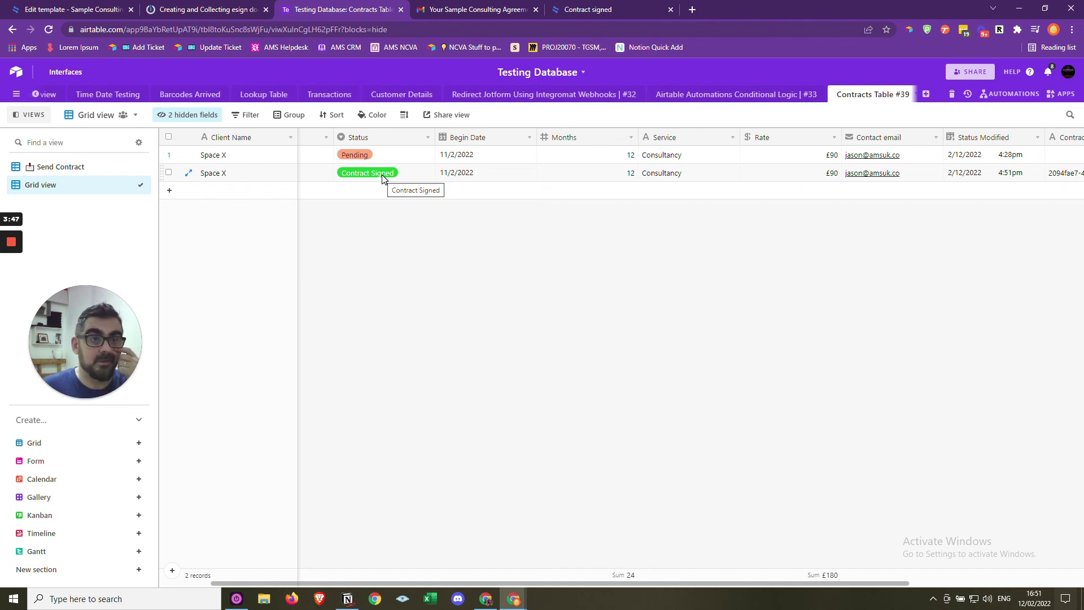
Open the details of the latest successful run in the Integromat Step 2 scenario's history
click(214, 8)
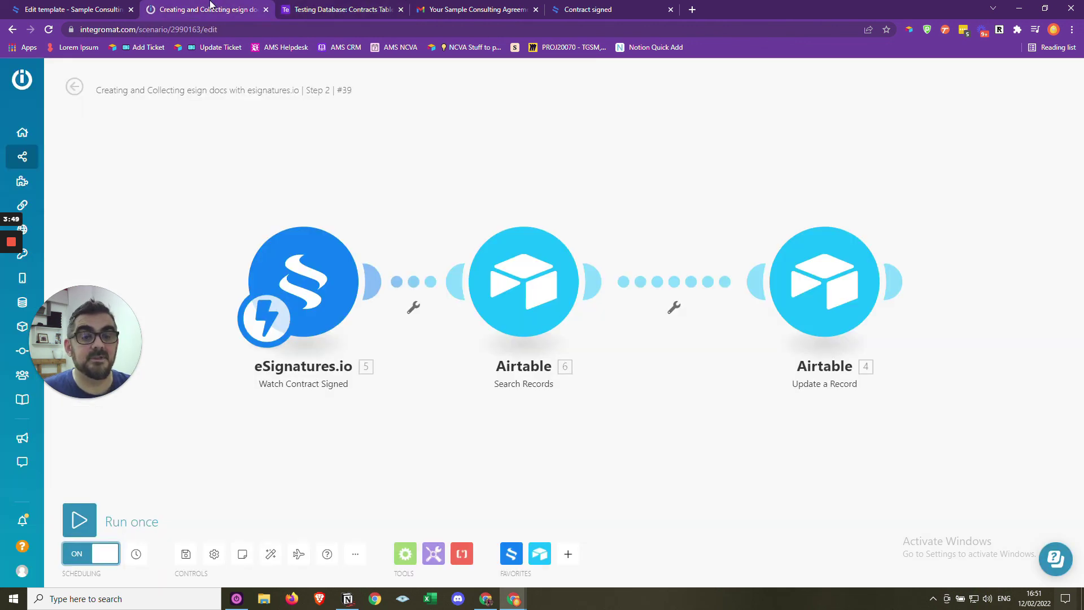
click(86, 99)
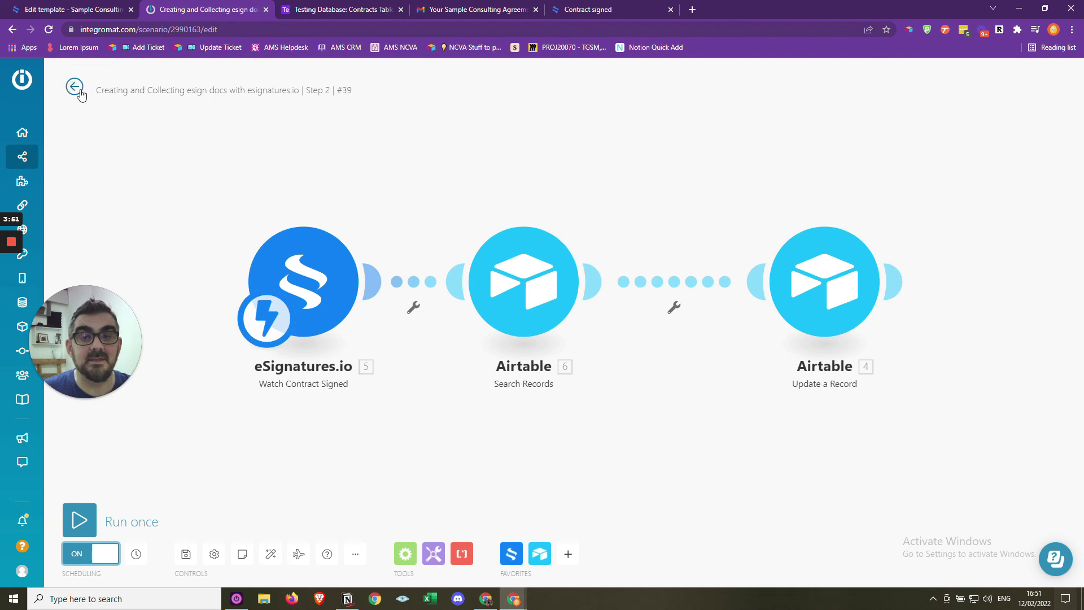
click(649, 164)
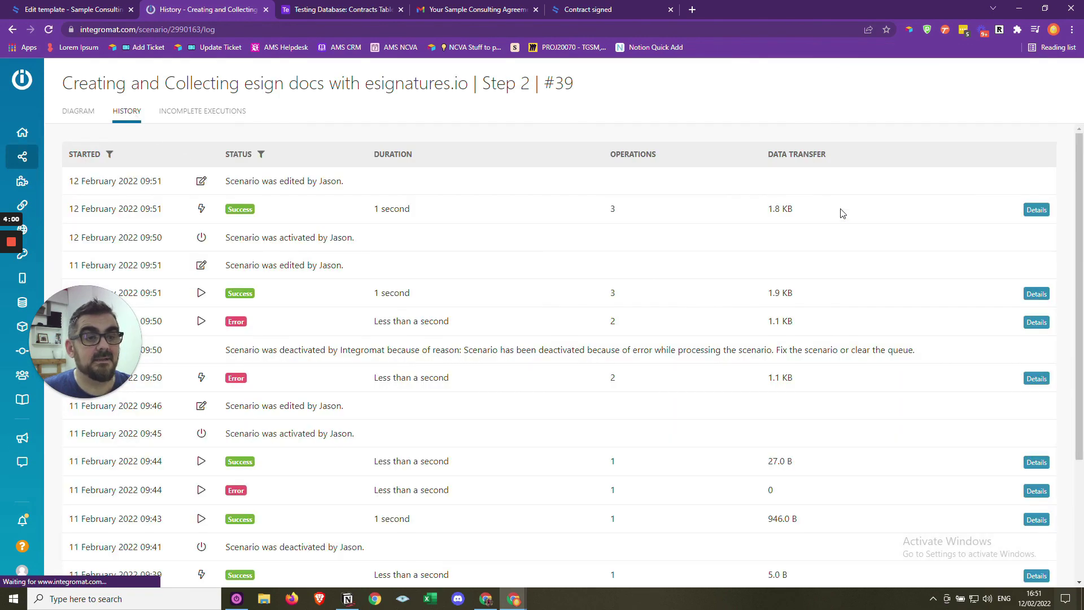
click(1035, 213)
Inspect the output bundle of the run's Watch Contract Signed module, including the contract ID and the first signer's details
click(483, 262)
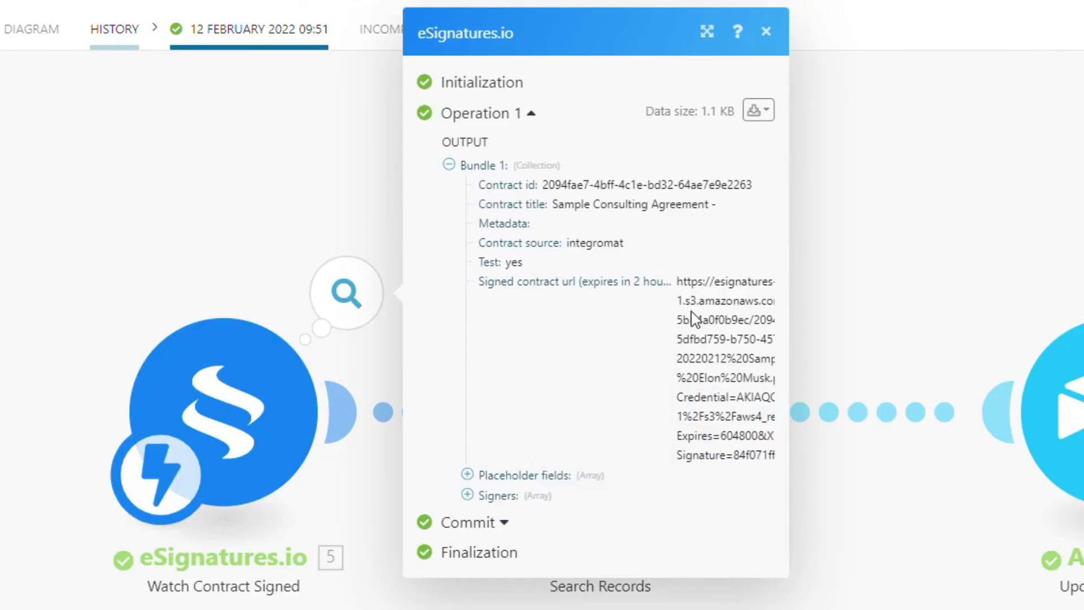
click(467, 500)
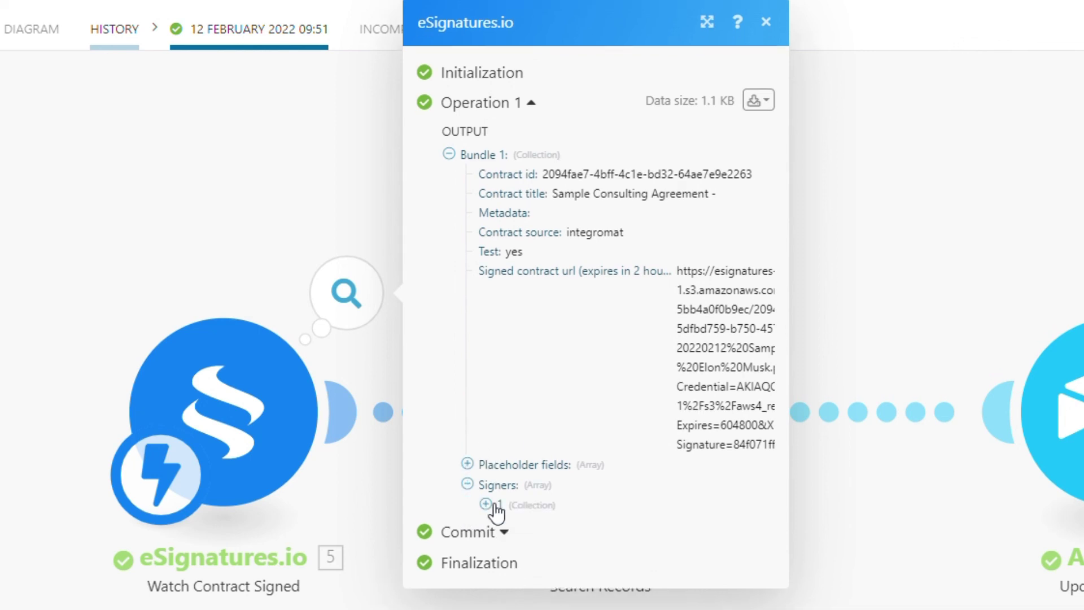
click(488, 512)
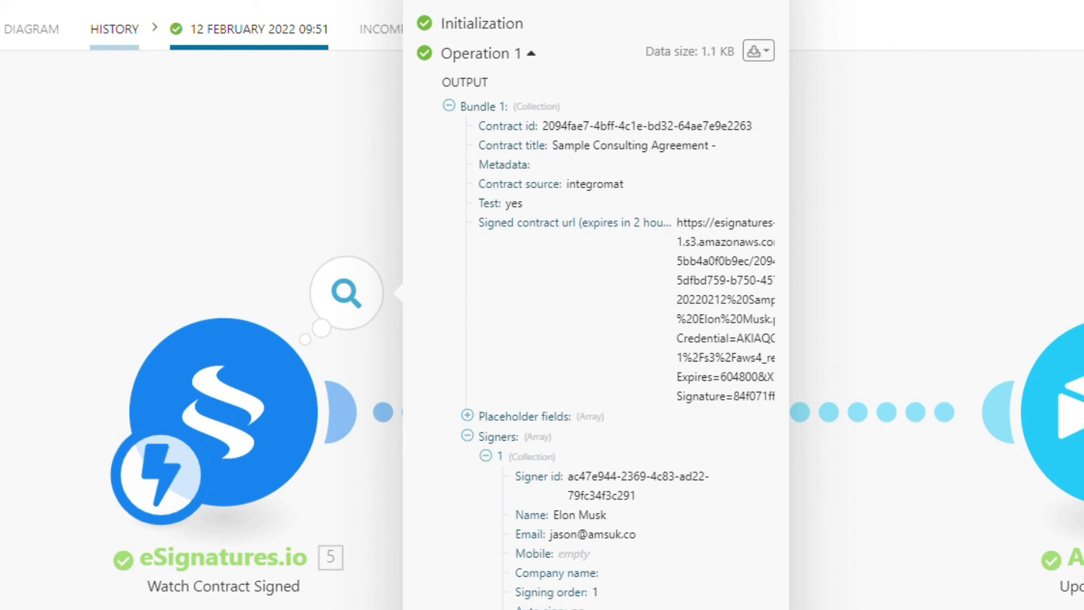
mouse_move(537, 126)
mouse_down()
mouse_move(771, 124)
mouse_move(540, 125)
mouse_up()
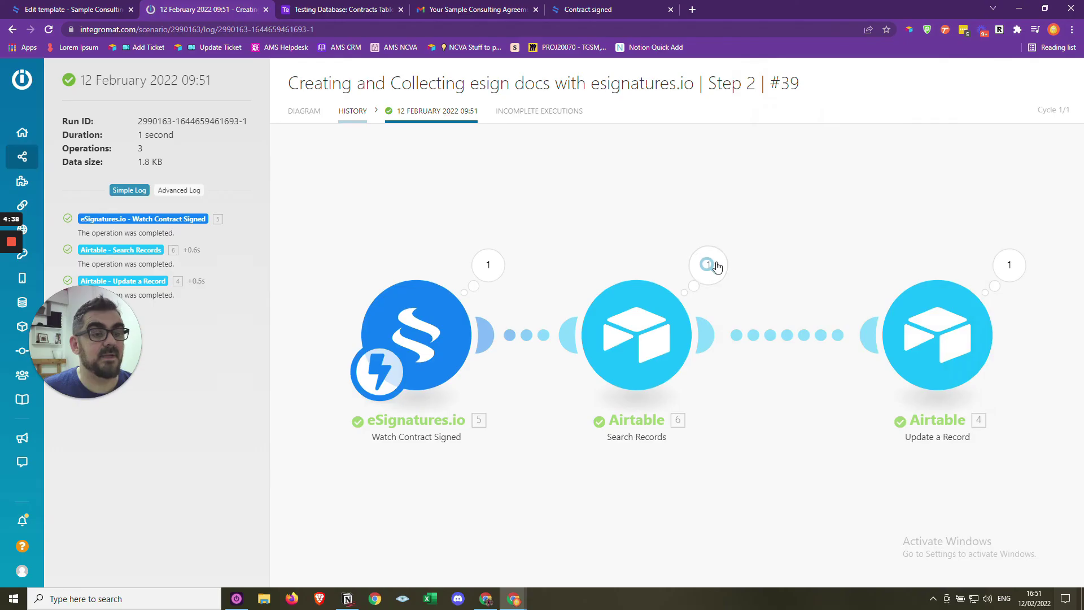
Inspect the bundles of the run's Search Records and Update a Record modules, and return to Airtable's Contracts Table #39
click(723, 293)
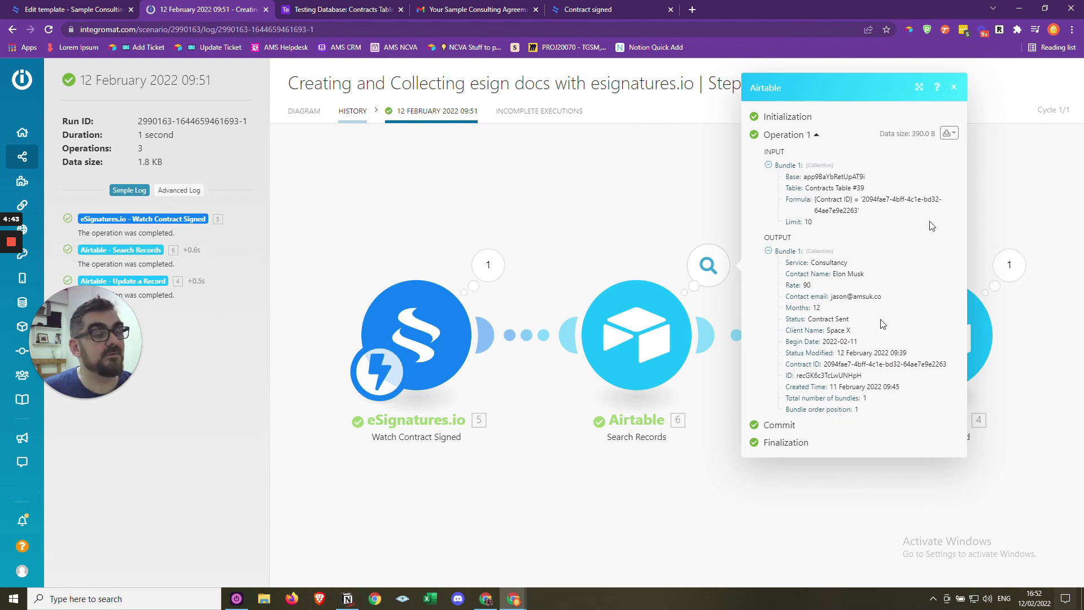
click(954, 88)
click(1012, 268)
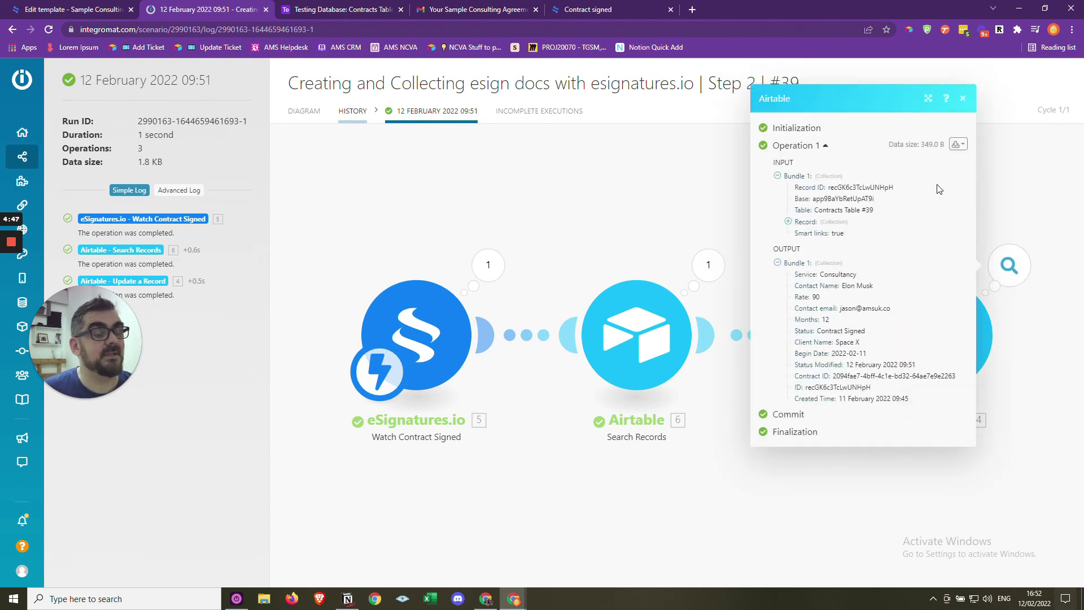
click(963, 98)
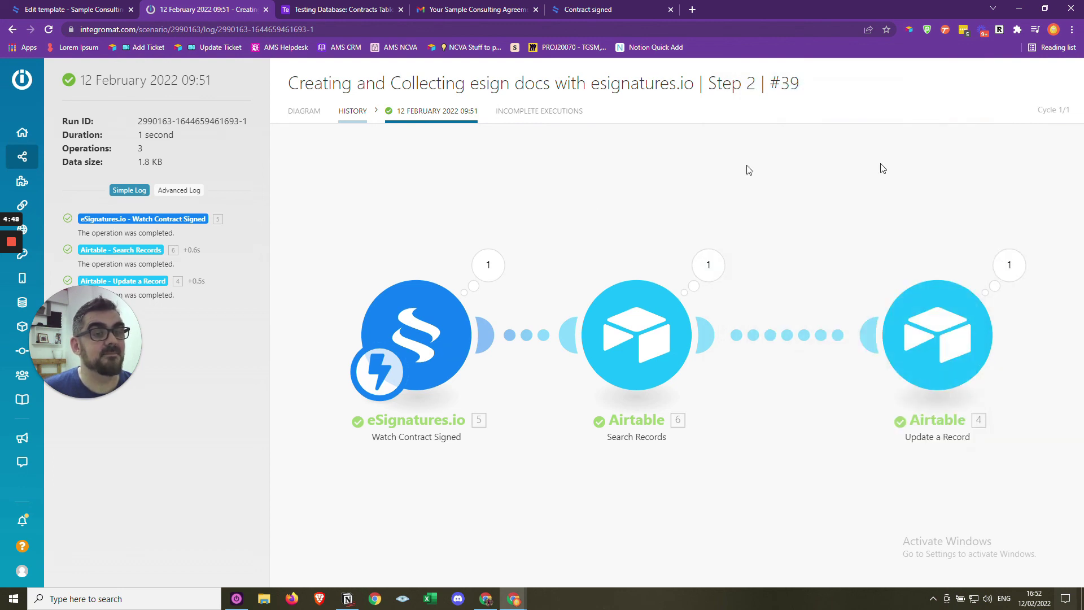
click(339, 9)
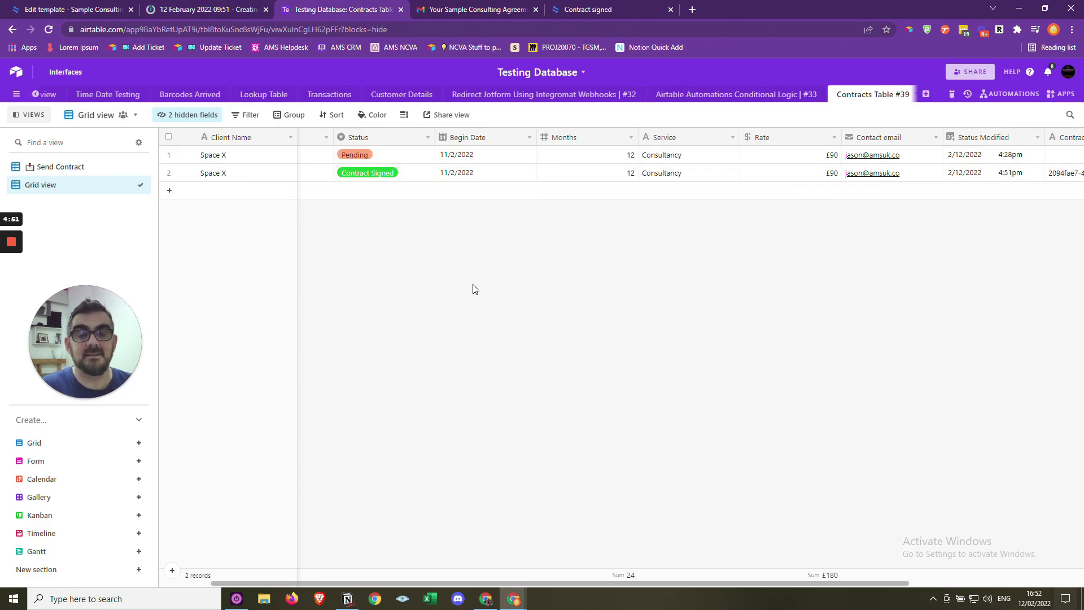